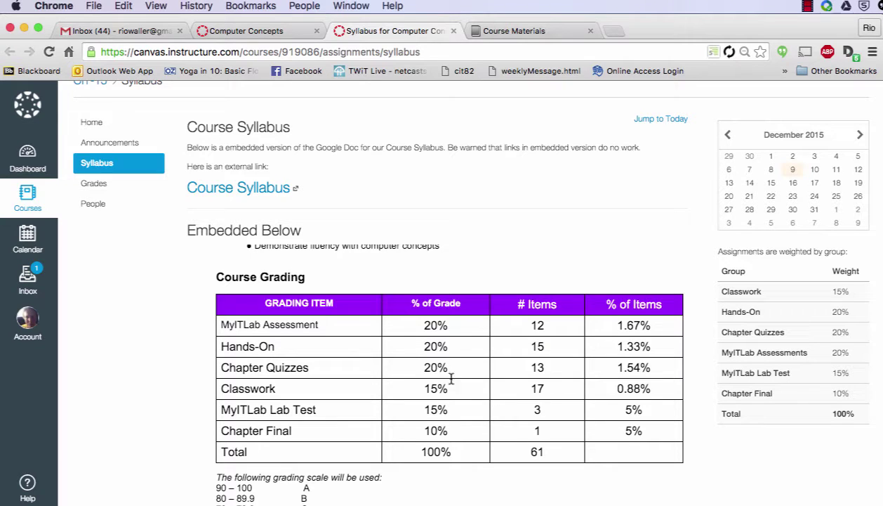
Highlight the Quizzes entry, the 13 chapter quizzes count and the 1.54% weight in the grading table.
drag(265, 370, 304, 370)
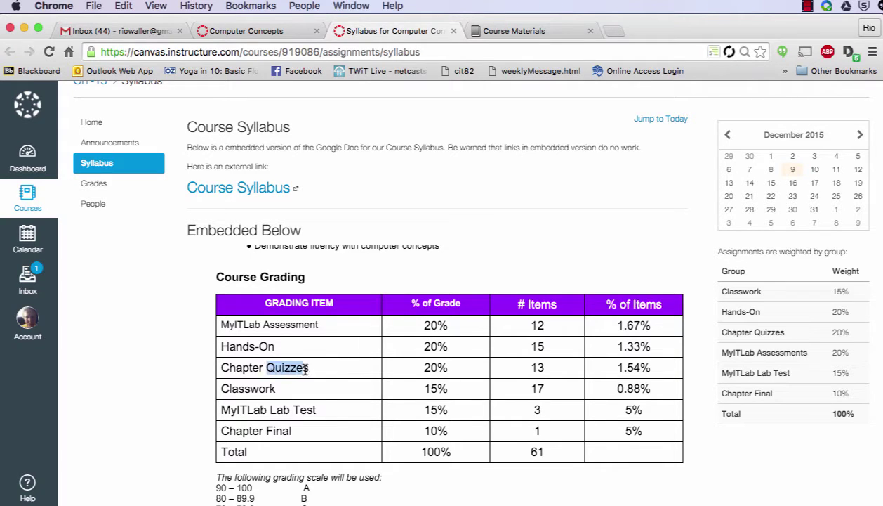
click(357, 366)
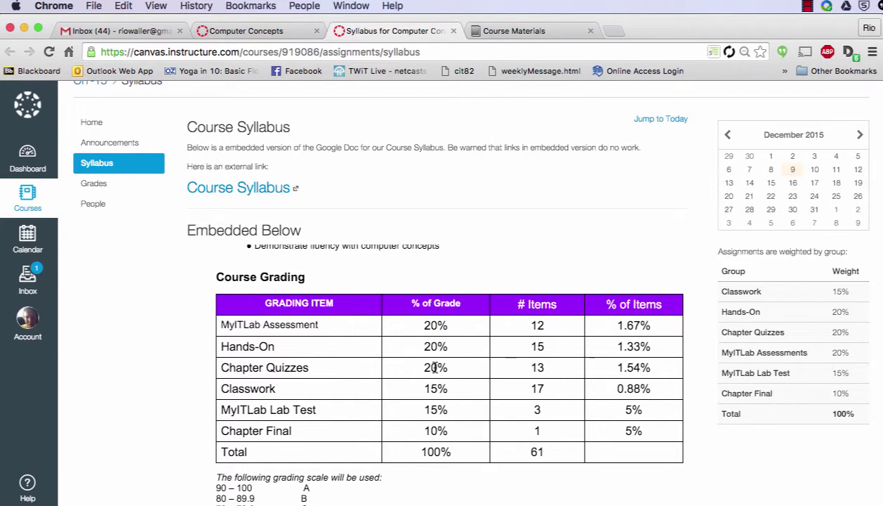
double_click(535, 366)
click(620, 364)
drag(618, 366, 649, 366)
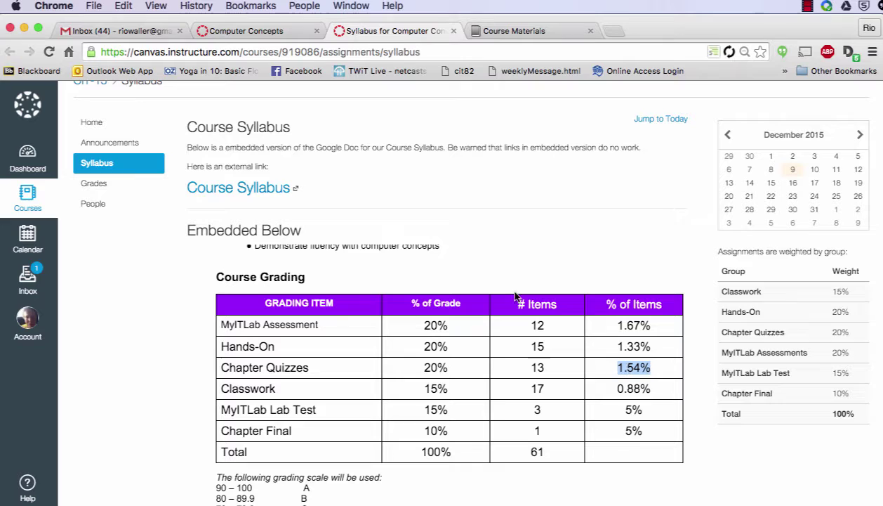
Go to the Computer Concepts course home and open the Chapter 1 Quiz under Week 2.
click(238, 30)
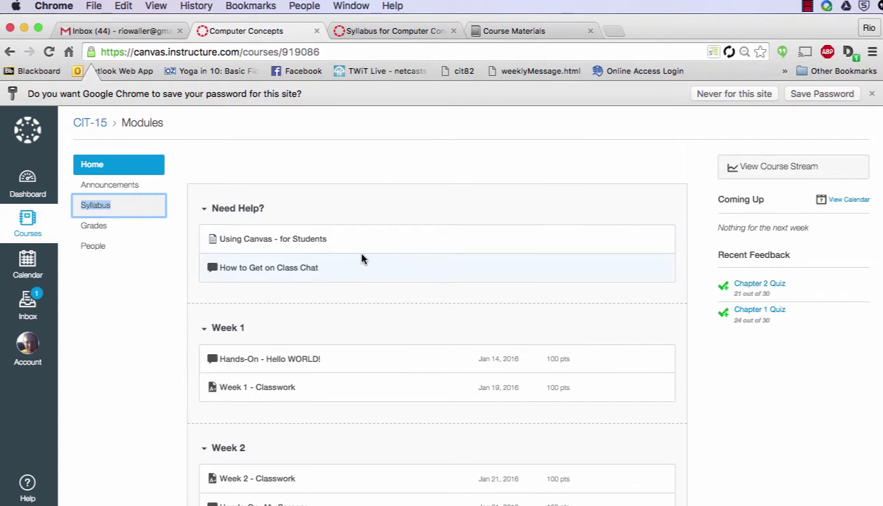
click(103, 170)
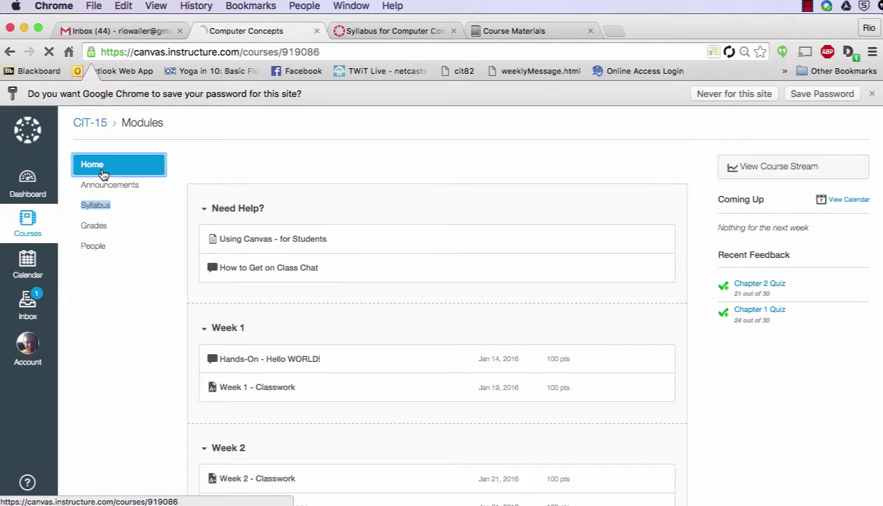
scroll(358, 327, down, 5)
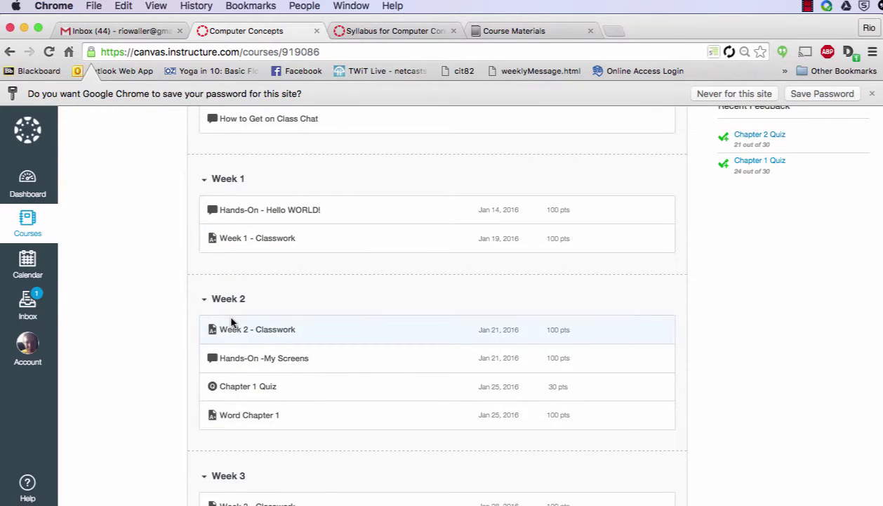
click(240, 393)
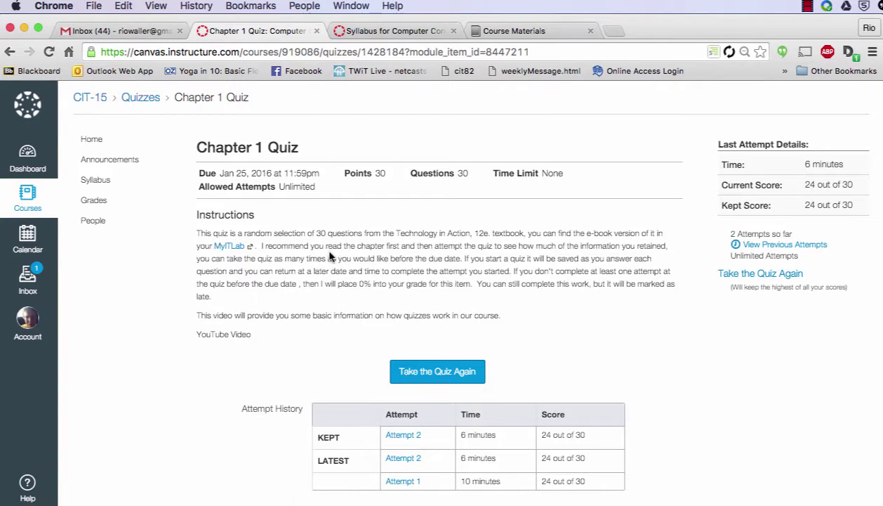
scroll(330, 257, down, 1)
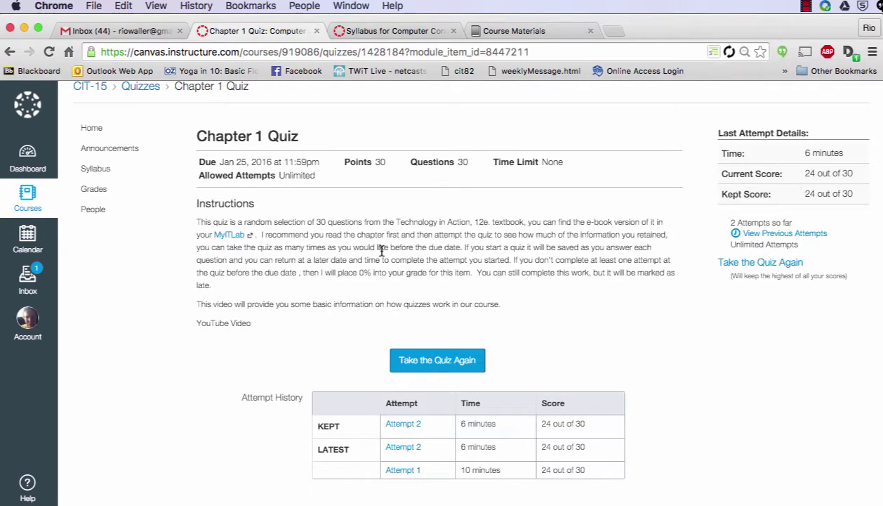
Launch the Technology in Action, 12e eText from Course Materials > eTextbook in MyITLab.
click(507, 33)
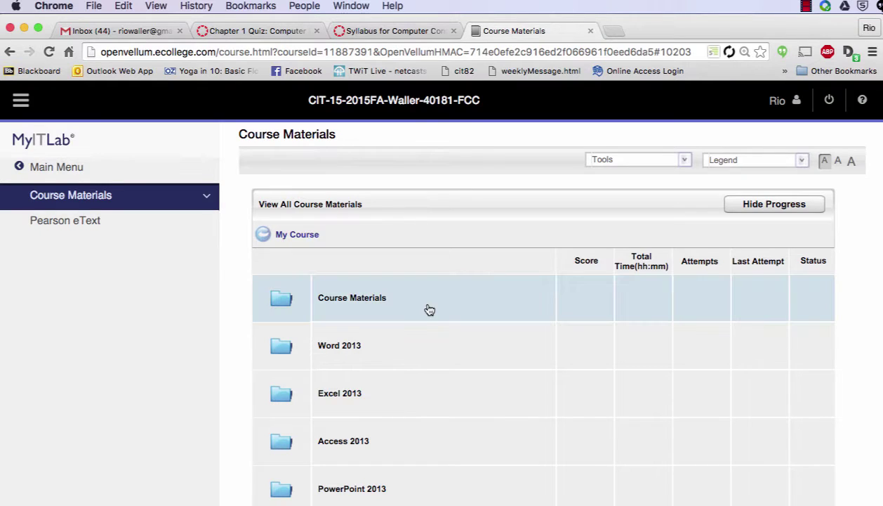
click(348, 298)
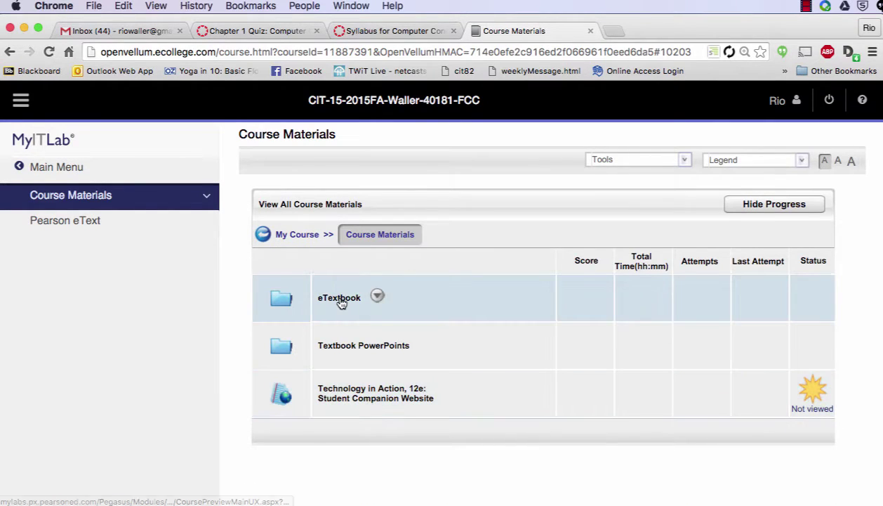
click(339, 300)
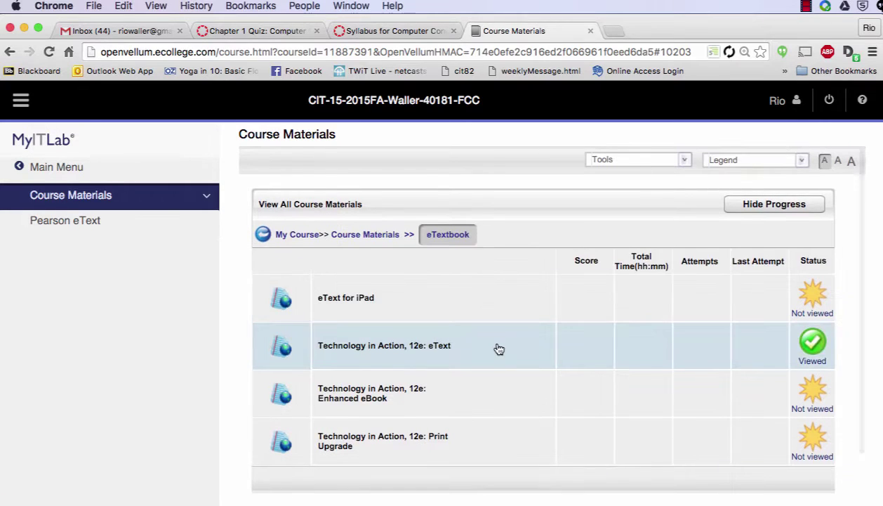
click(356, 348)
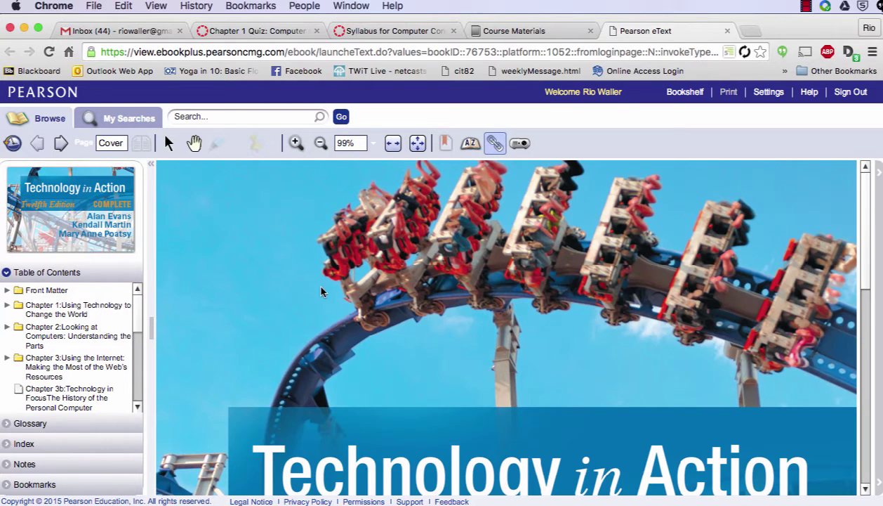
Jump to Chapter 1, Using Technology to Change the World, and review its objectives beside the Search box.
click(63, 306)
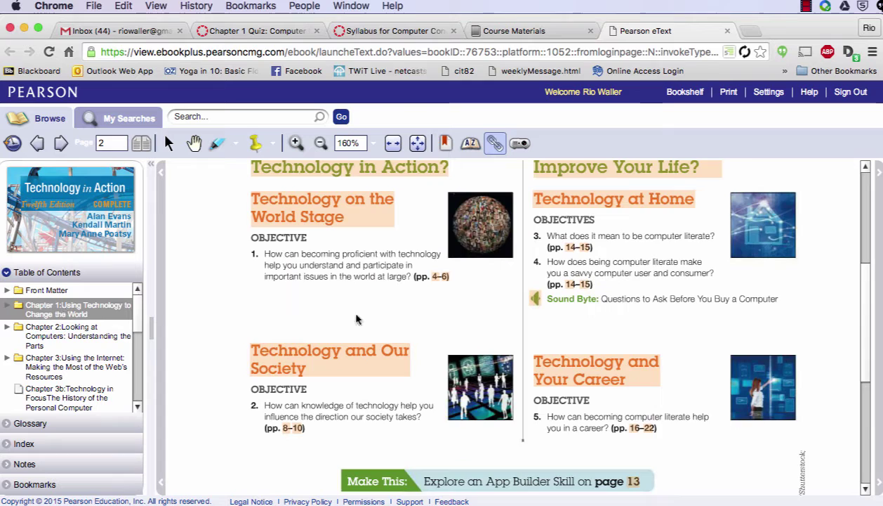
scroll(356, 320, down, 5)
scroll(402, 331, down, 2)
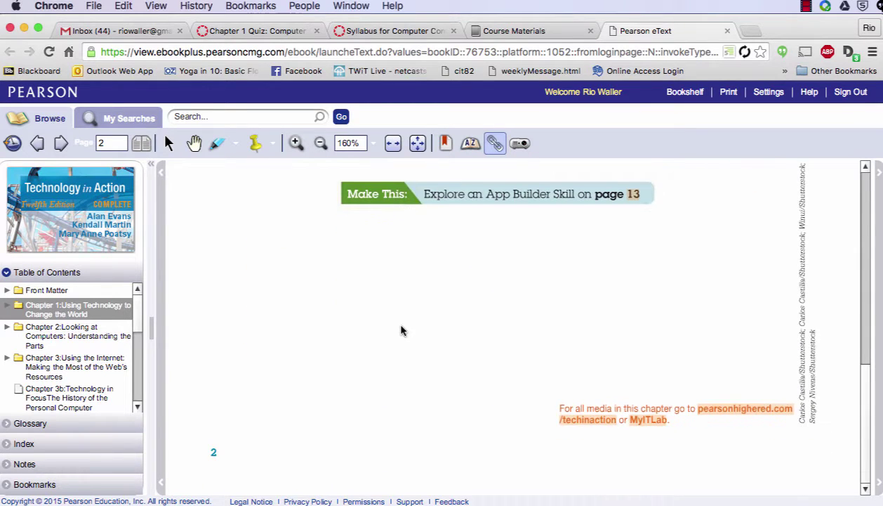
scroll(402, 331, up, 10)
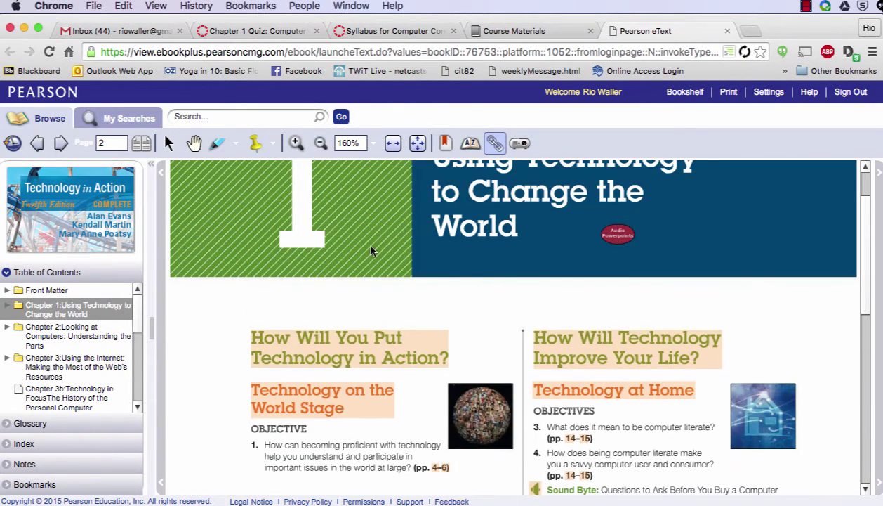
click(211, 119)
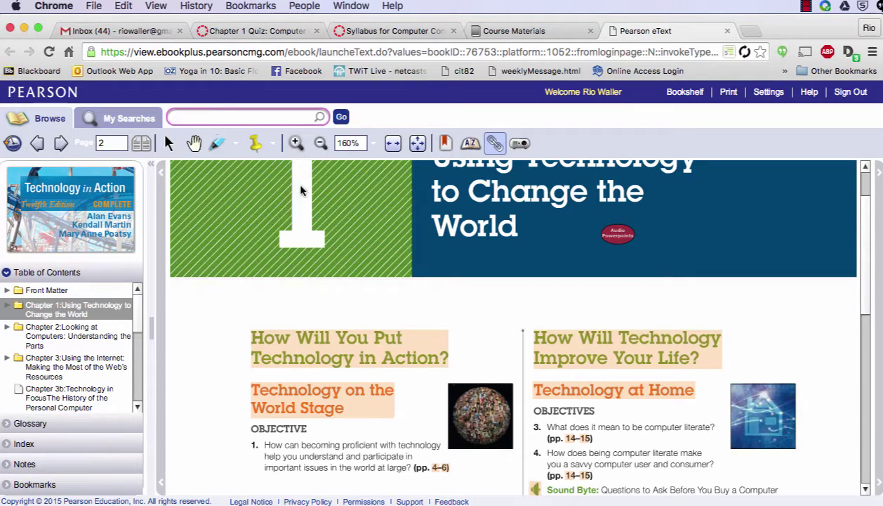
scroll(422, 283, down, 5)
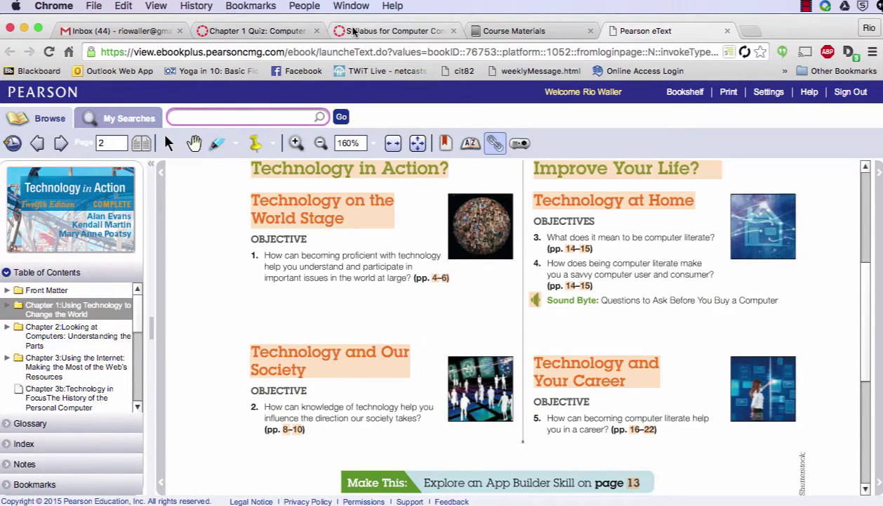
Return to the Chapter 1 Quiz page, highlight part of its instructions, and zoom the page in.
click(254, 33)
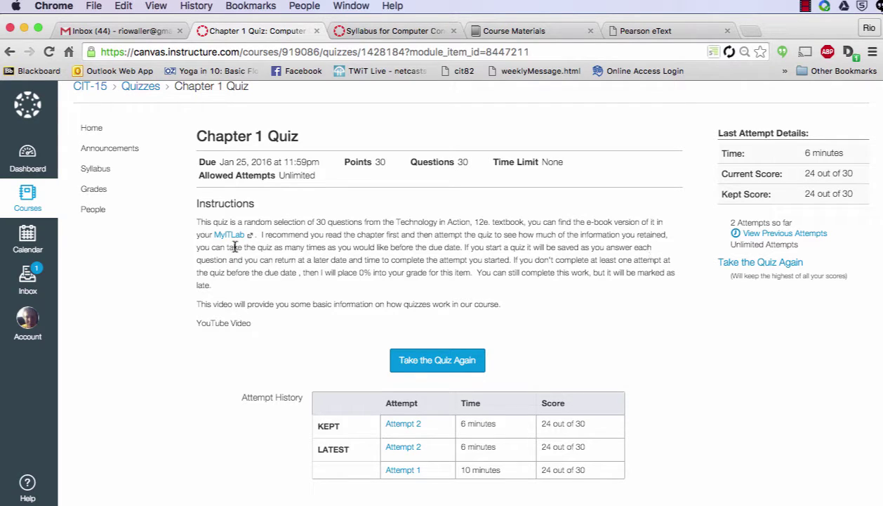
drag(233, 247, 338, 247)
click(420, 242)
key(super+plus)
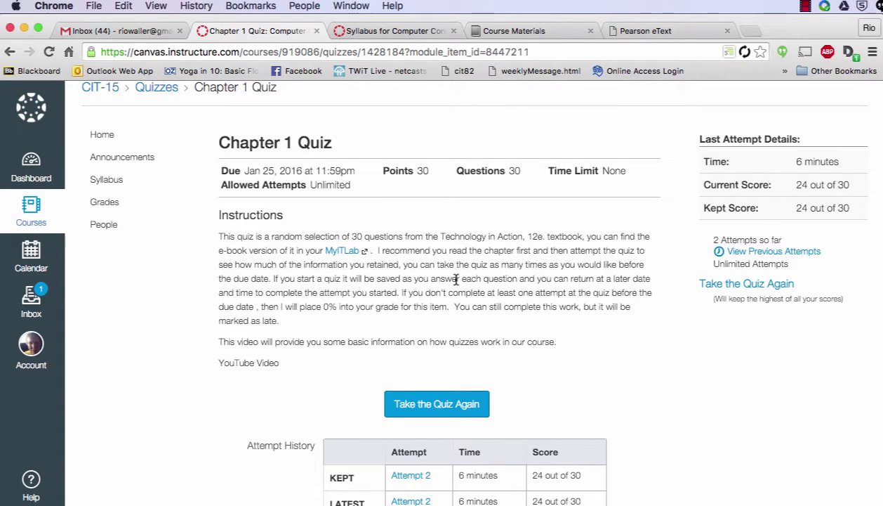
Scroll through the quiz instructions, noting the 0% penalty, down to the attempt history.
scroll(455, 279, down, 1)
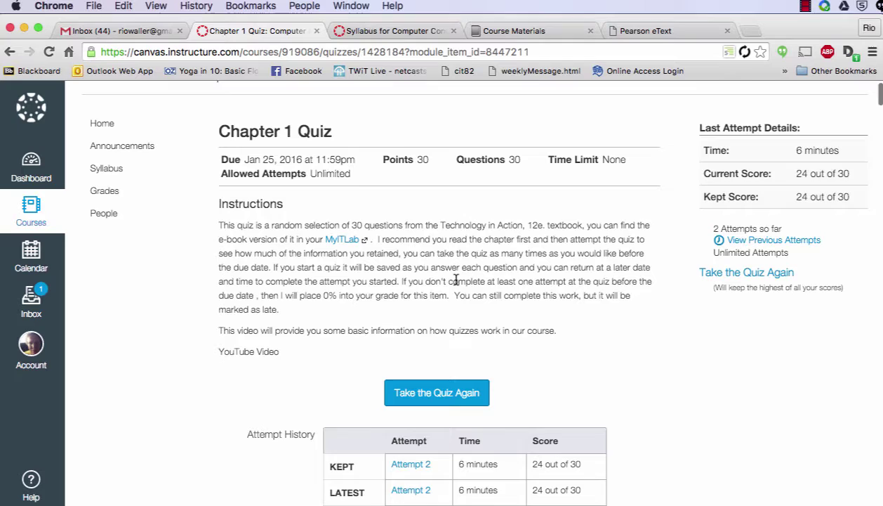
scroll(456, 279, down, 1)
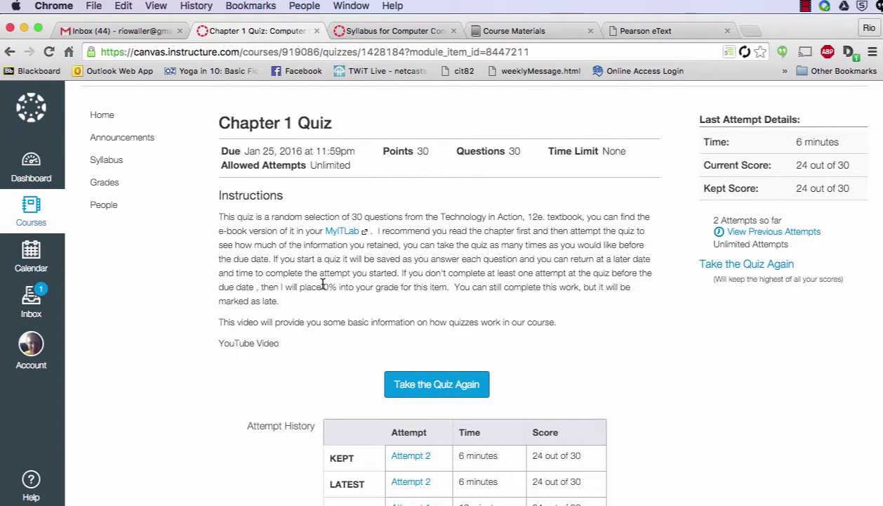
scroll(322, 283, down, 1)
drag(322, 283, 338, 282)
click(396, 274)
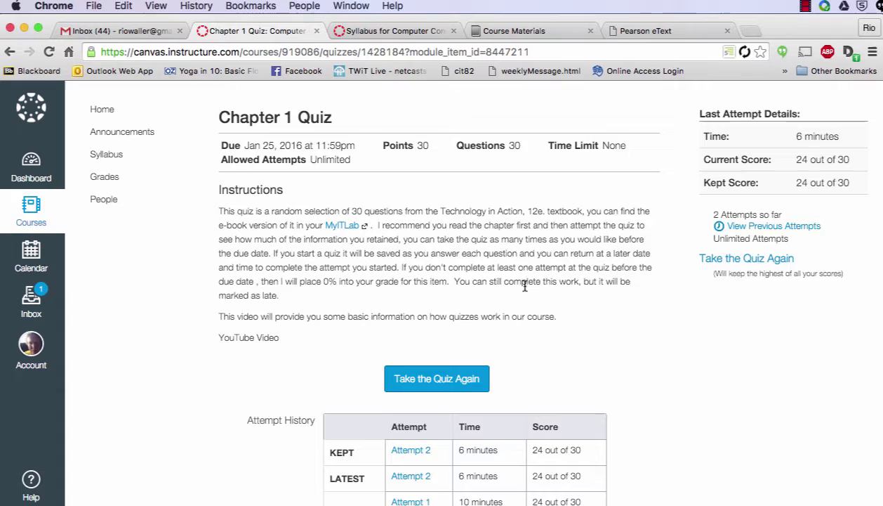
scroll(525, 286, down, 5)
scroll(526, 286, up, 6)
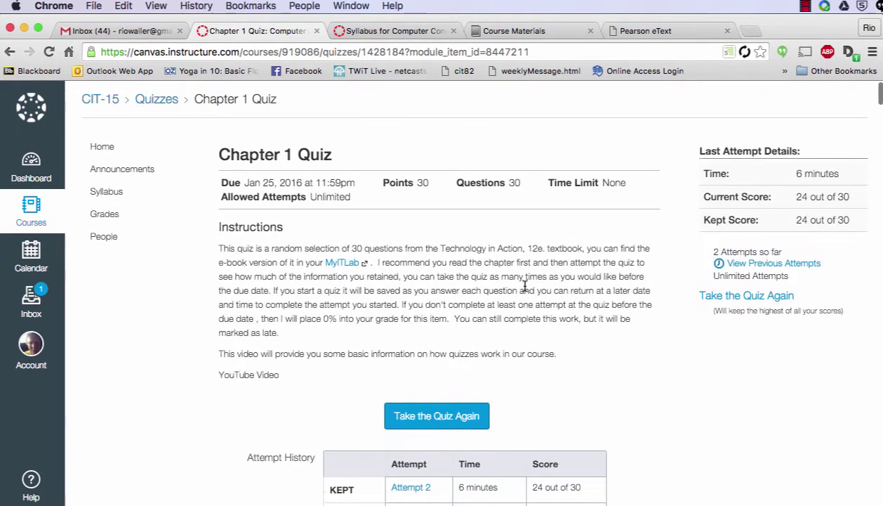
scroll(526, 286, down, 2)
scroll(526, 286, up, 2)
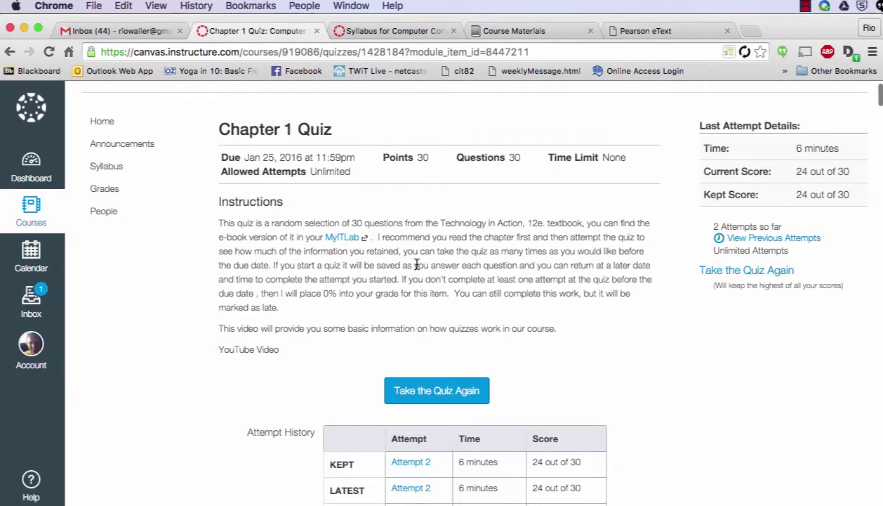
scroll(416, 265, down, 6)
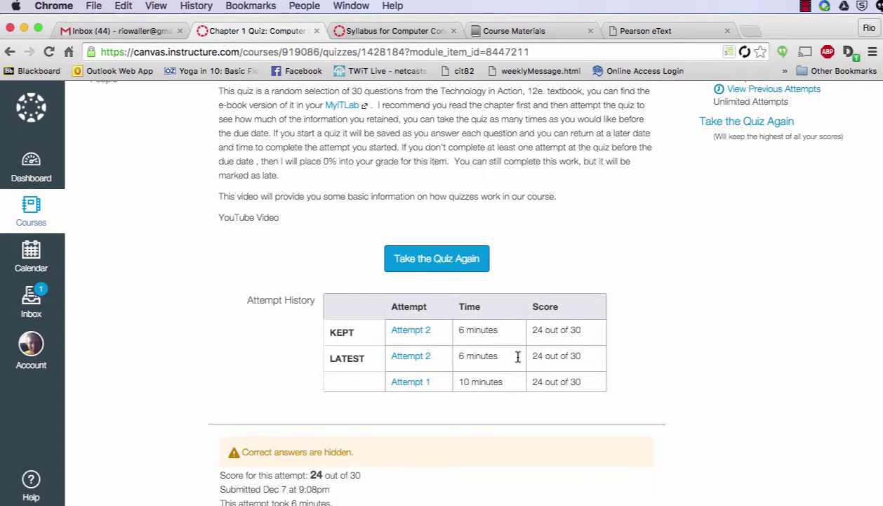
scroll(426, 360, down, 2)
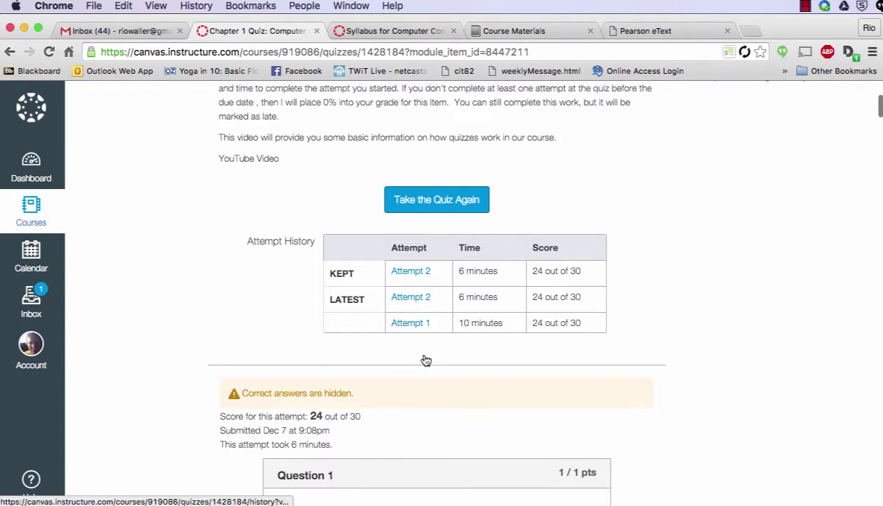
scroll(424, 359, up, 4)
click(433, 337)
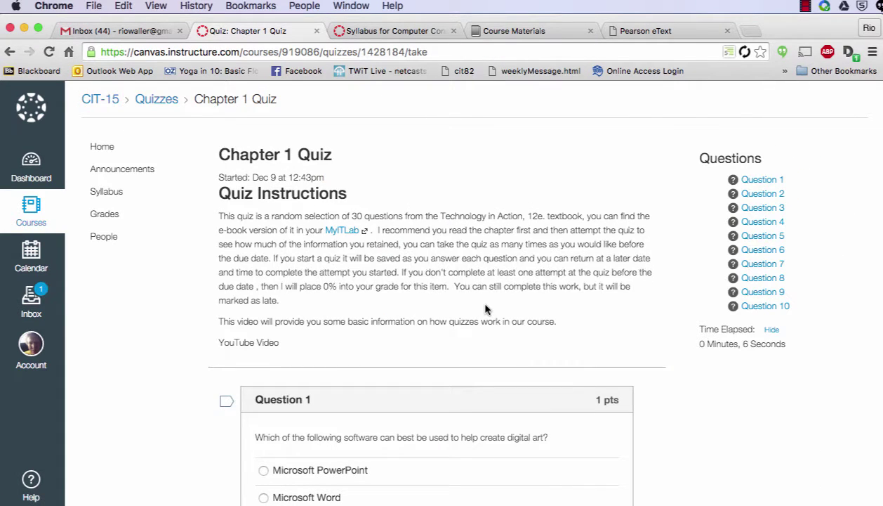
scroll(485, 309, down, 1)
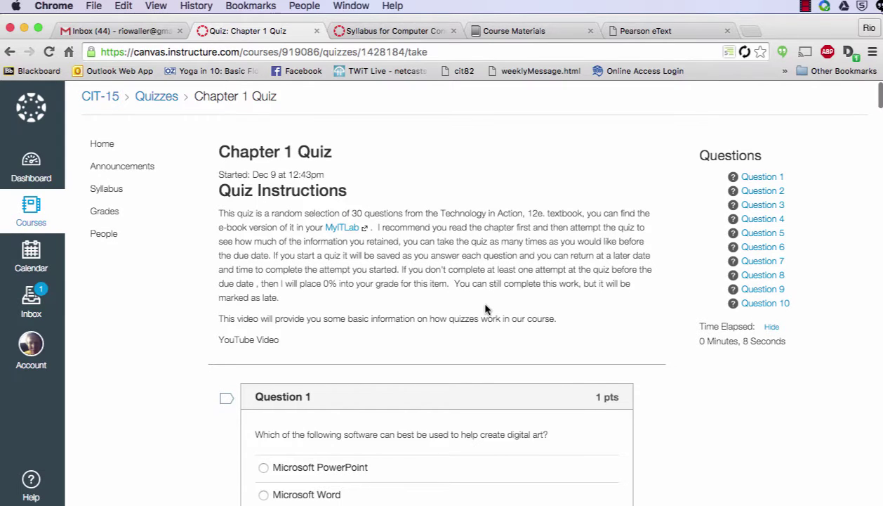
scroll(485, 309, down, 3)
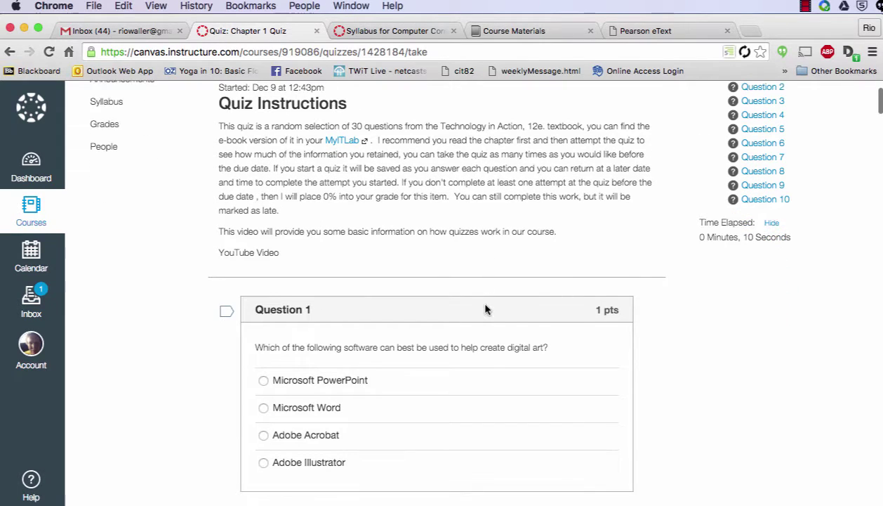
scroll(485, 309, down, 2)
scroll(485, 309, up, 1)
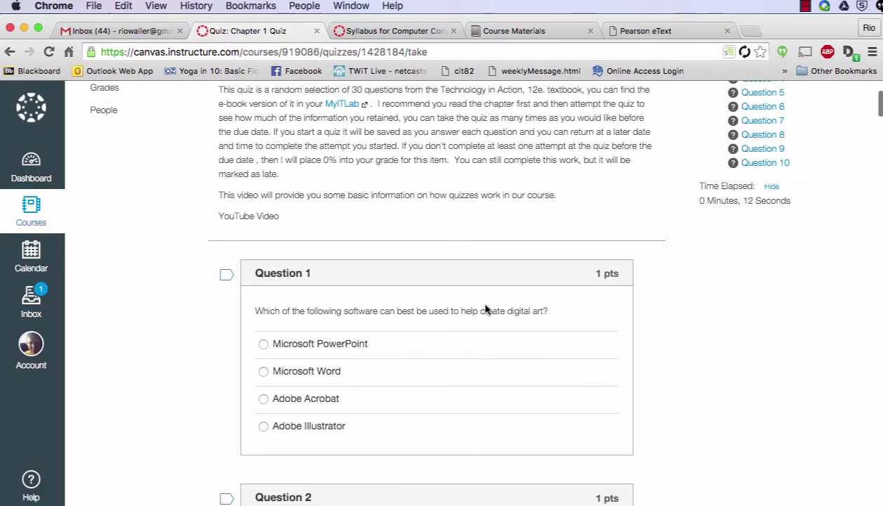
scroll(485, 307, up, 4)
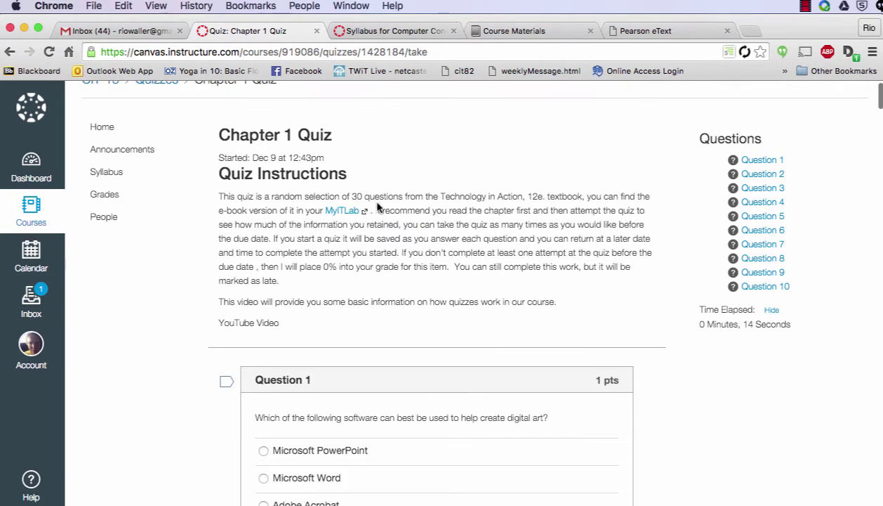
drag(275, 196, 340, 196)
click(397, 195)
scroll(454, 249, down, 5)
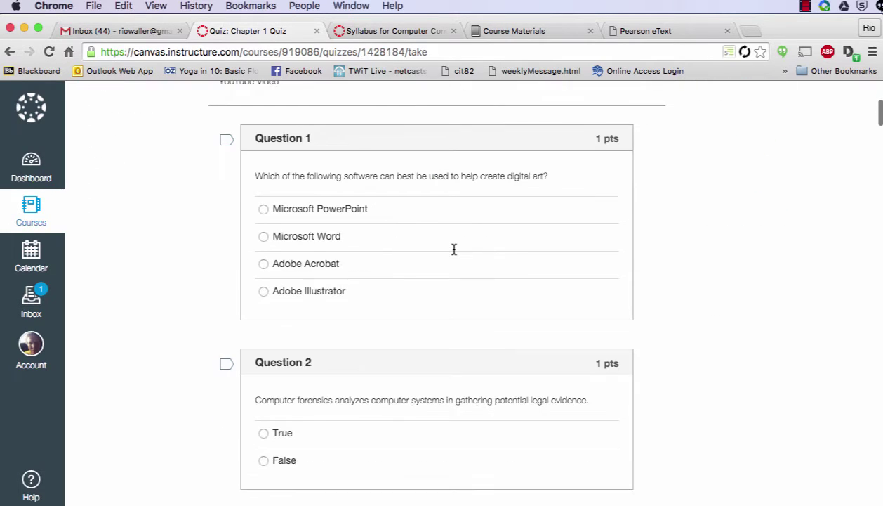
scroll(454, 249, down, 3)
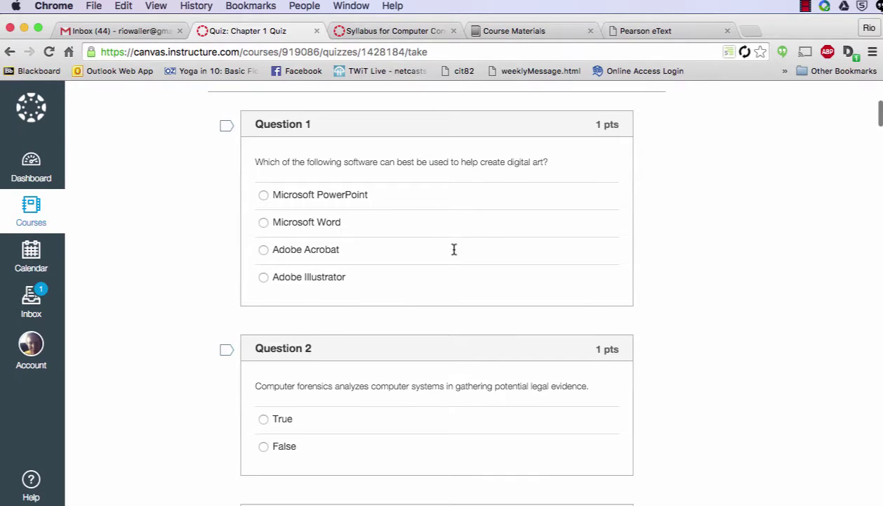
scroll(454, 249, down, 7)
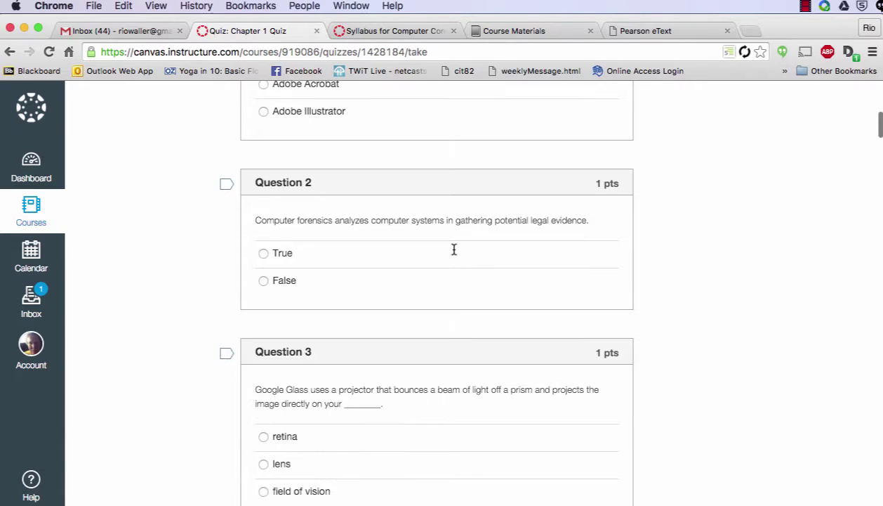
scroll(454, 249, down, 14)
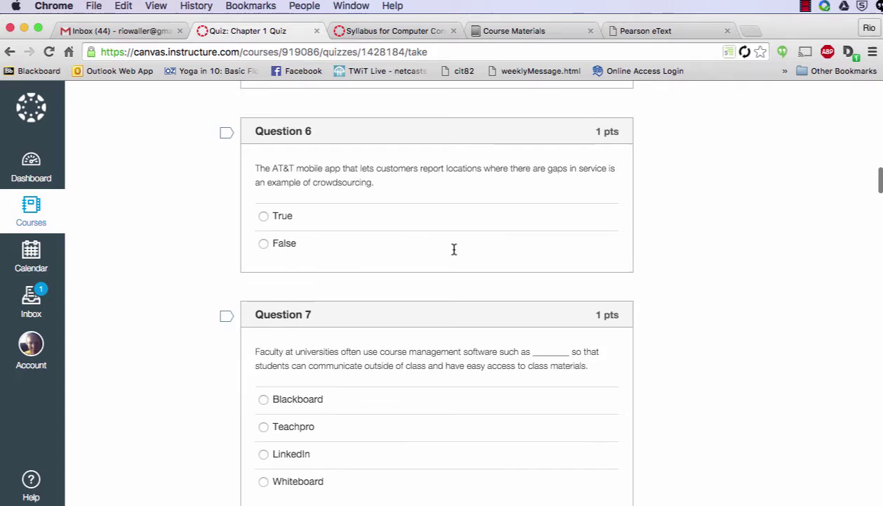
scroll(454, 249, up, 15)
scroll(454, 249, down, 16)
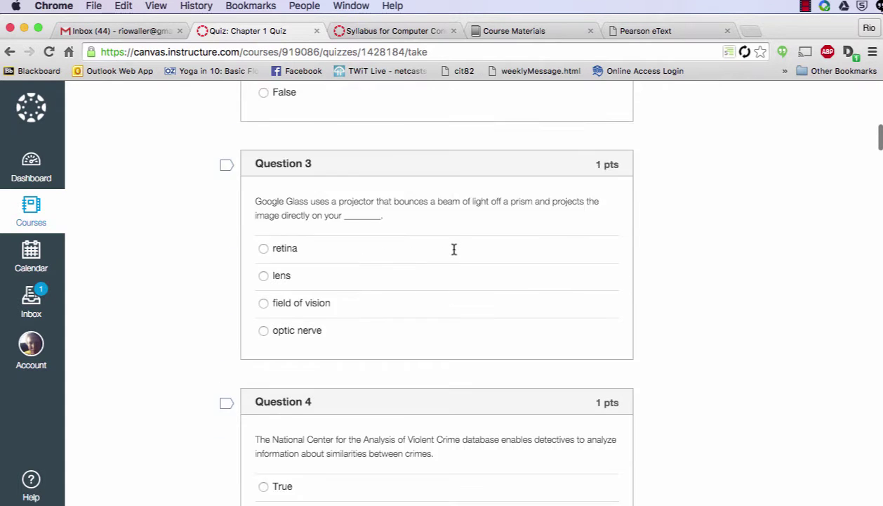
scroll(454, 249, down, 10)
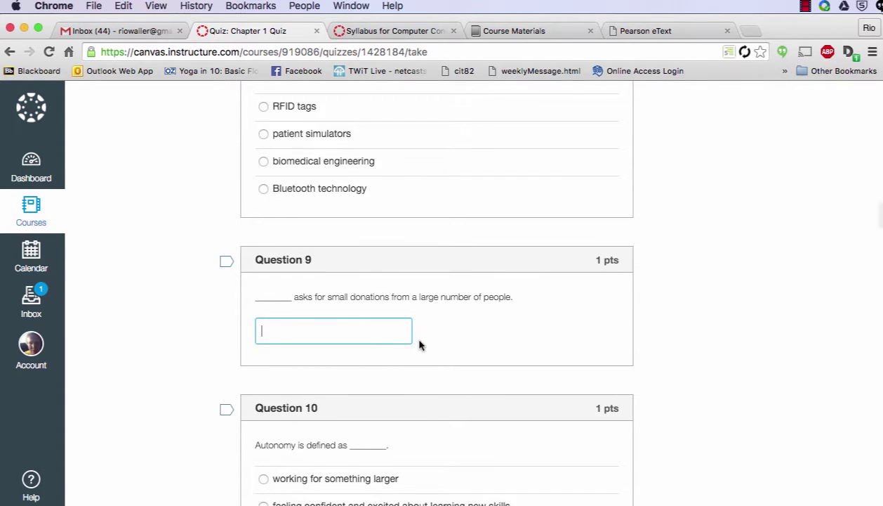
scroll(420, 344, down, 1)
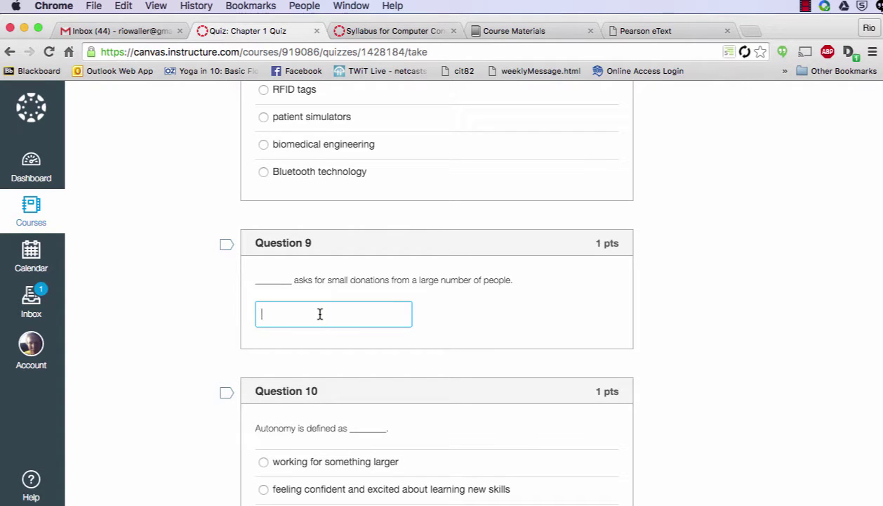
click(644, 32)
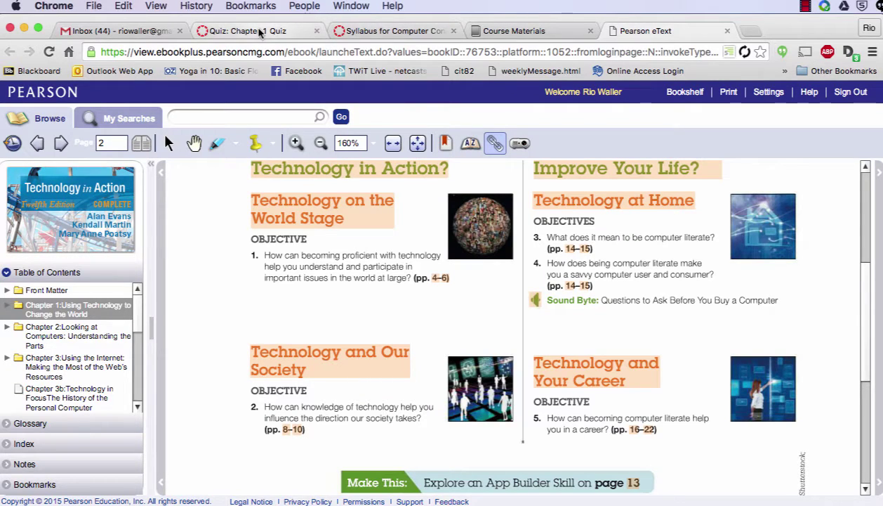
click(232, 30)
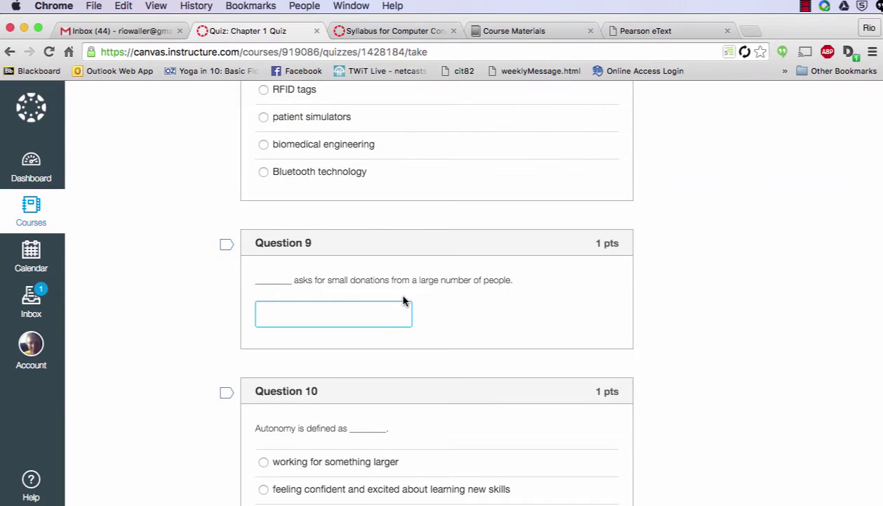
scroll(403, 301, down, 3)
scroll(403, 300, down, 10)
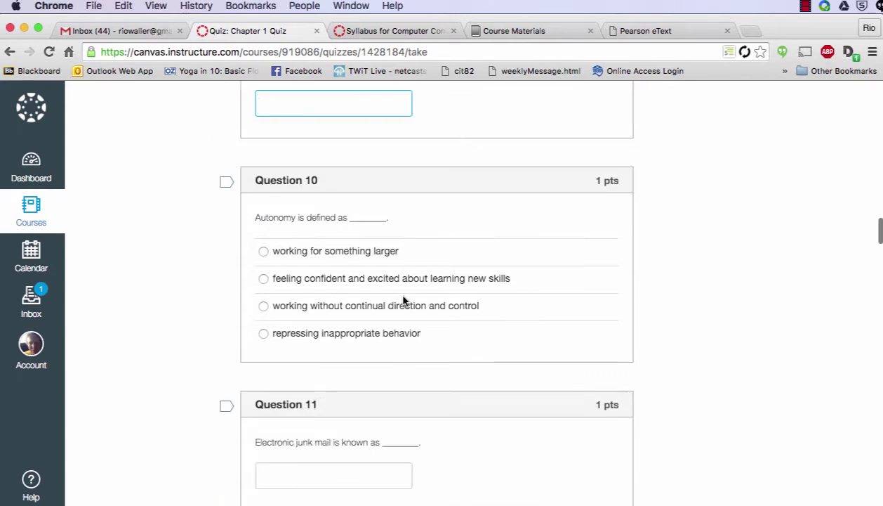
scroll(403, 301, down, 6)
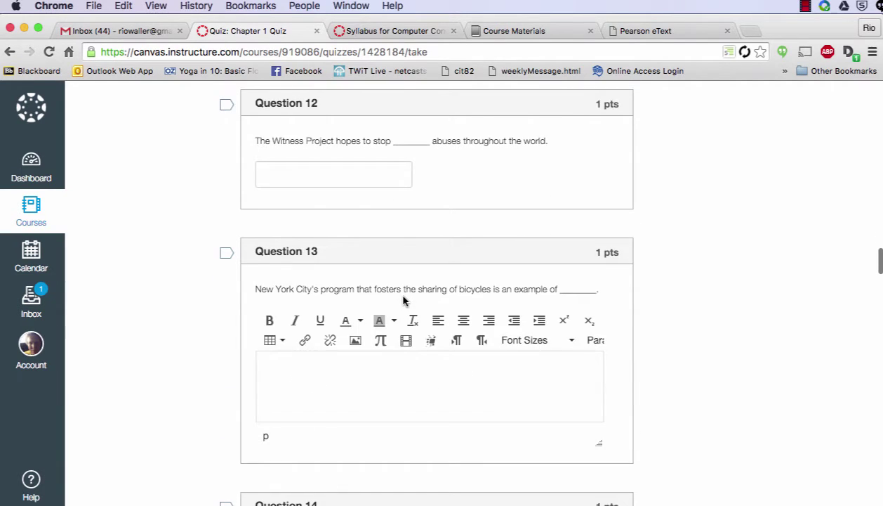
scroll(403, 300, down, 1)
scroll(403, 300, down, 2)
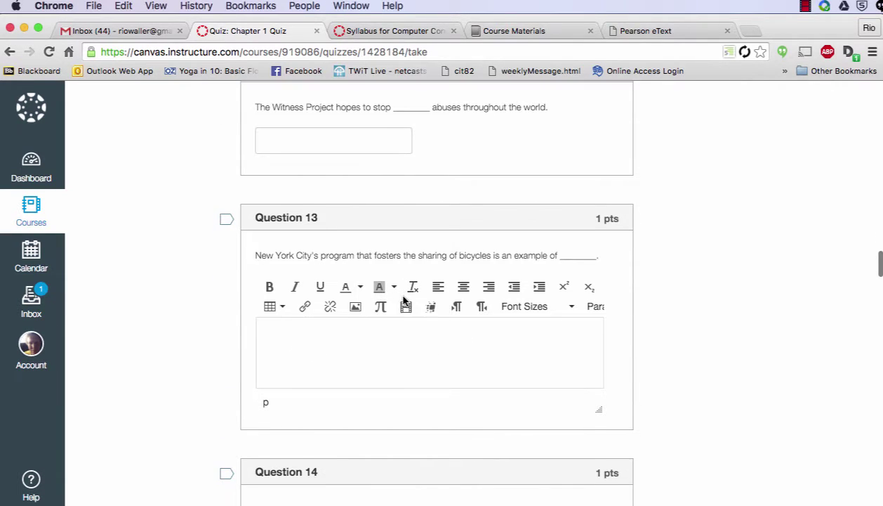
scroll(388, 280, up, 6)
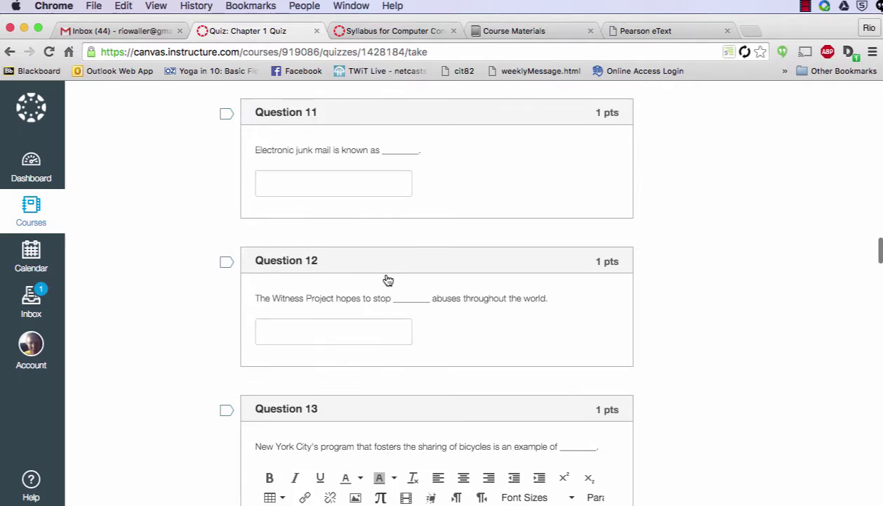
click(320, 324)
scroll(386, 326, down, 1)
scroll(385, 327, down, 6)
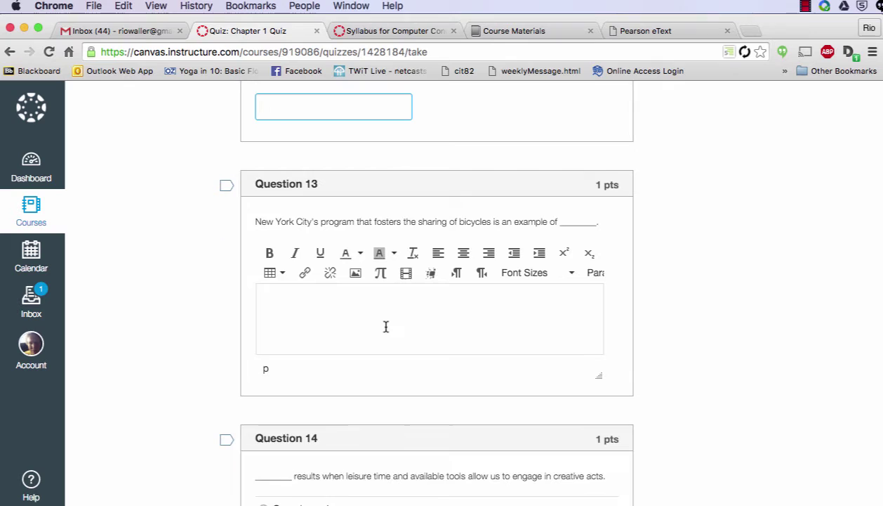
scroll(385, 326, down, 1)
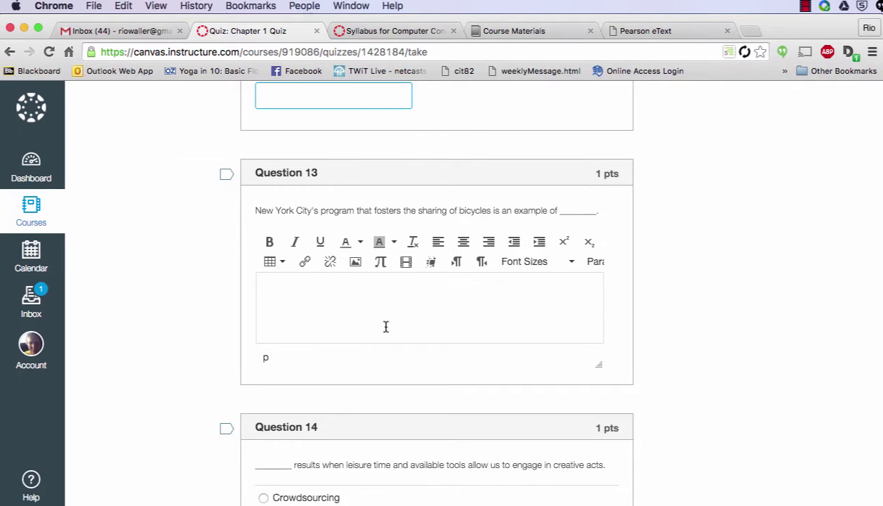
click(325, 298)
scroll(413, 299, down, 1)
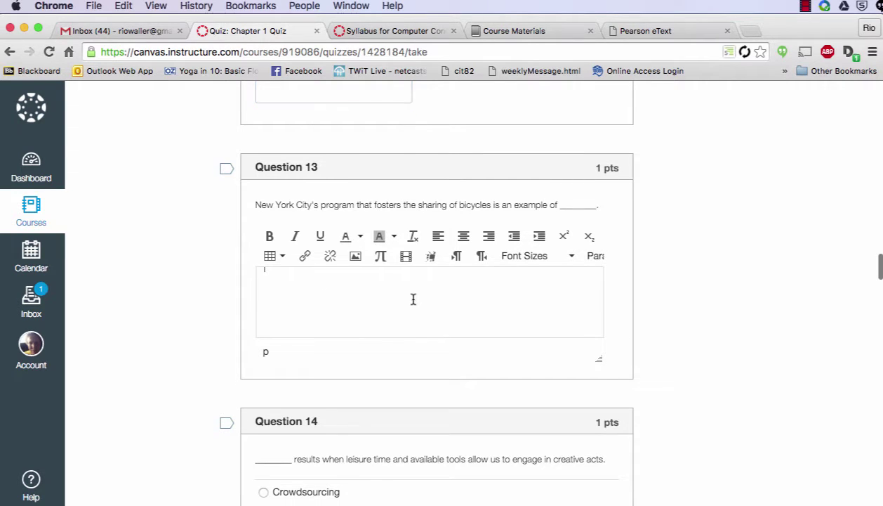
scroll(413, 299, down, 2)
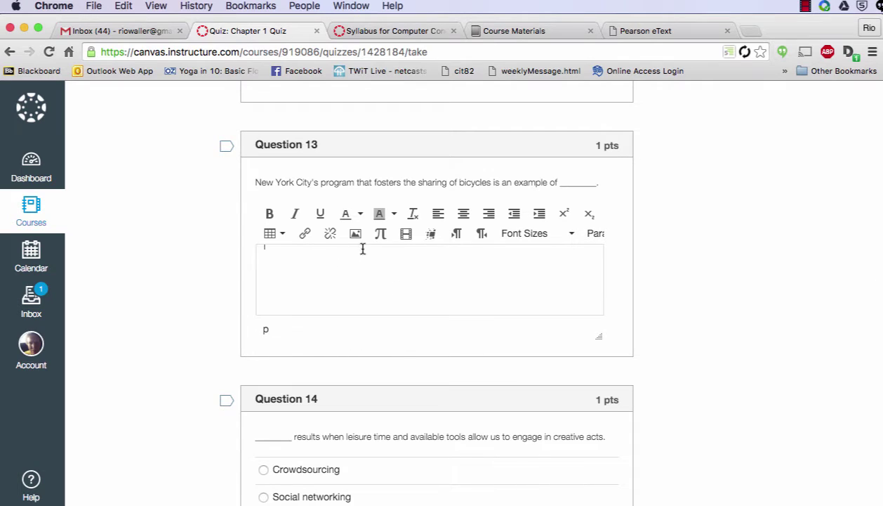
scroll(350, 276, down, 12)
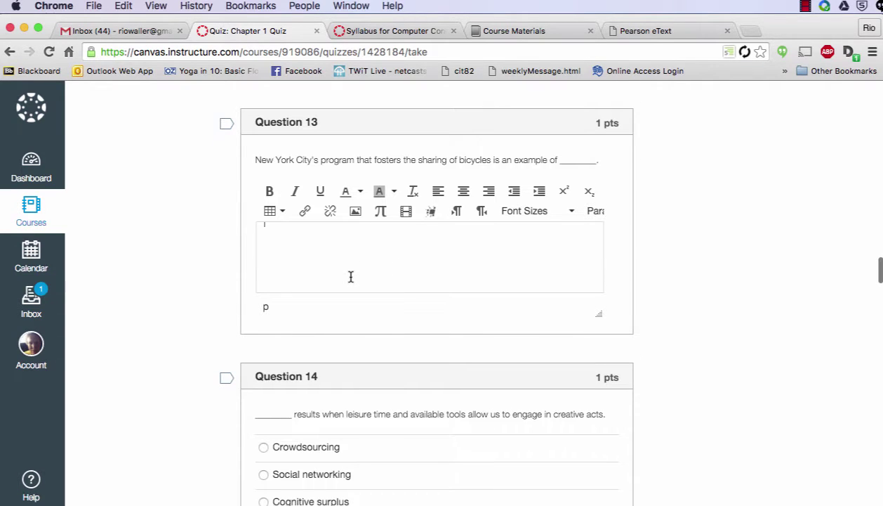
scroll(351, 276, down, 9)
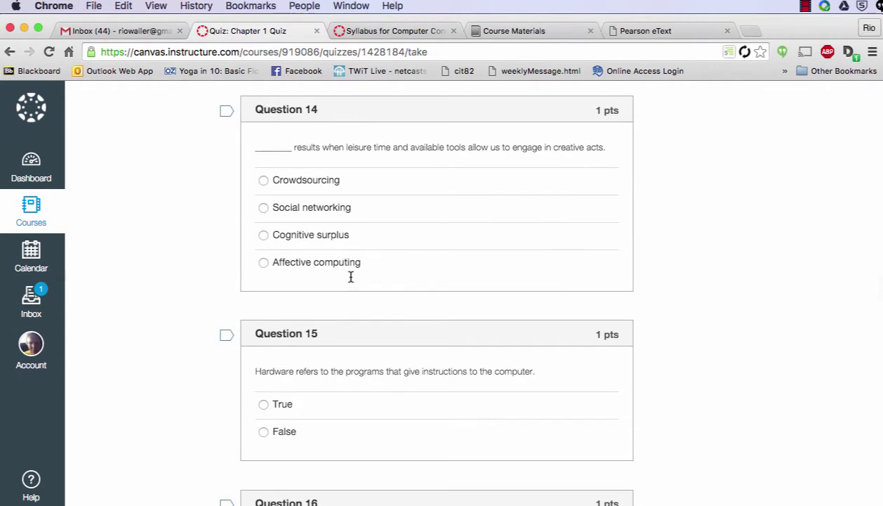
scroll(345, 247, down, 20)
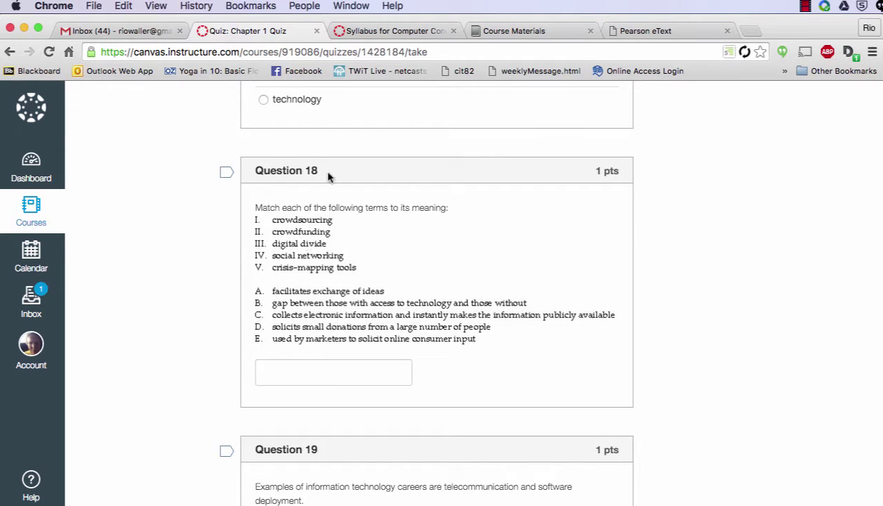
Enter 'E, D' as the Question 18 matching answer and scroll on past Question 19.
drag(328, 175, 257, 174)
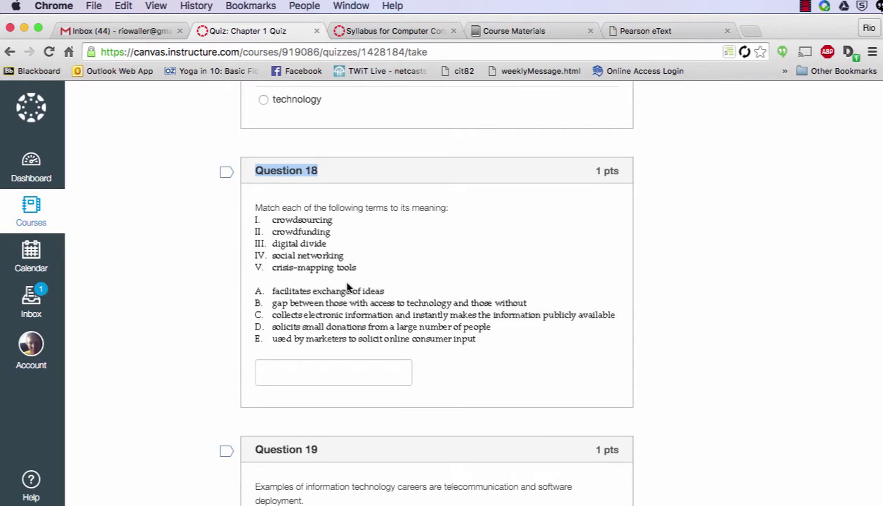
scroll(347, 287, down, 1)
click(295, 367)
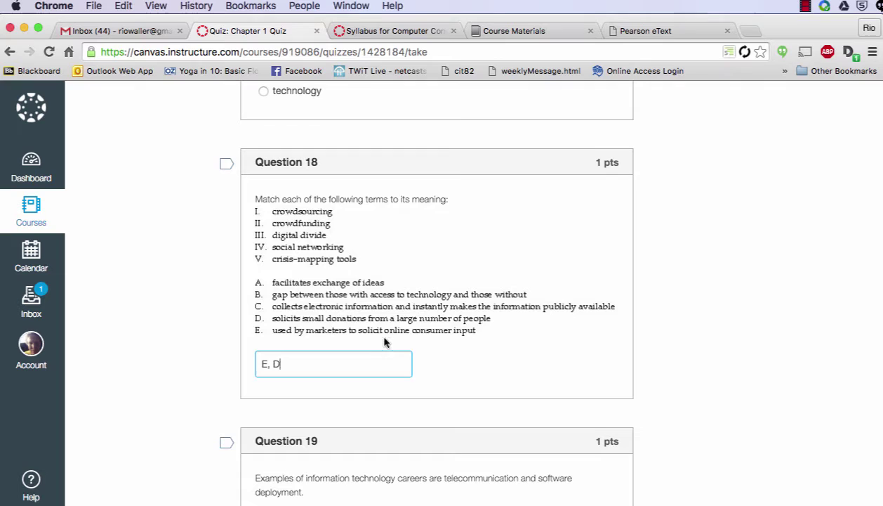
scroll(385, 340, down, 1)
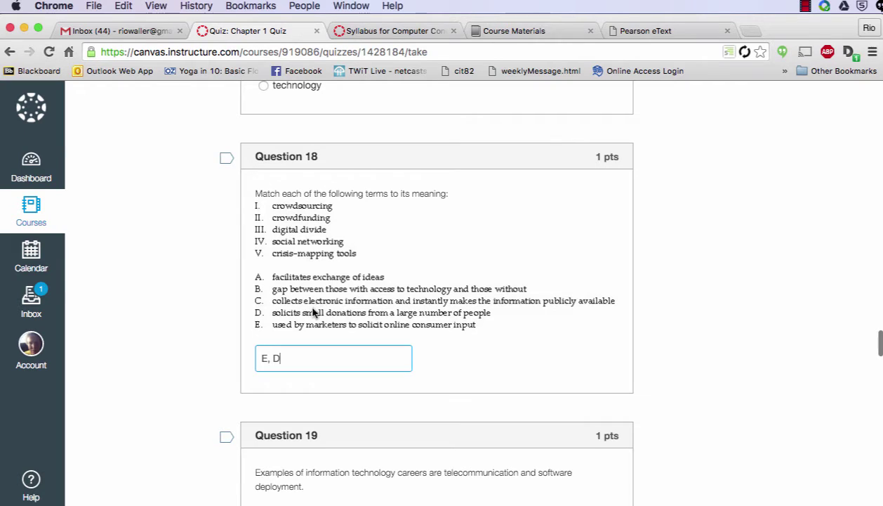
scroll(354, 225, down, 2)
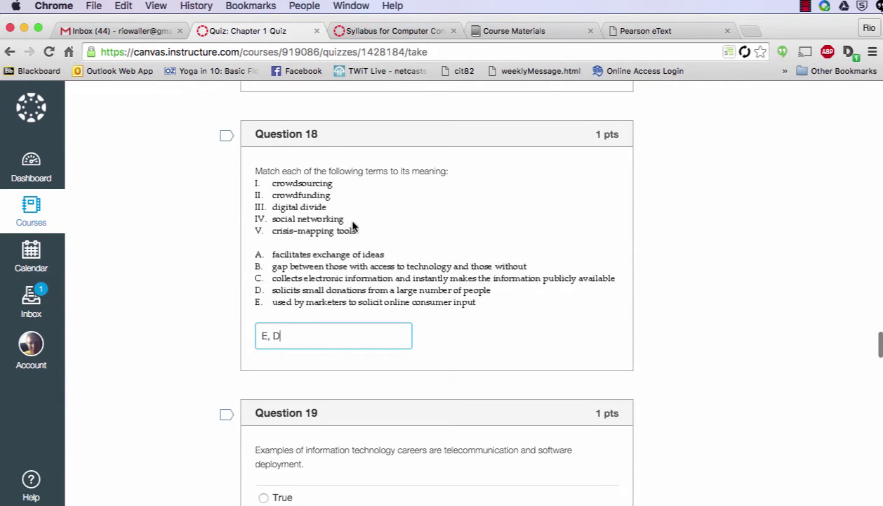
scroll(354, 225, down, 15)
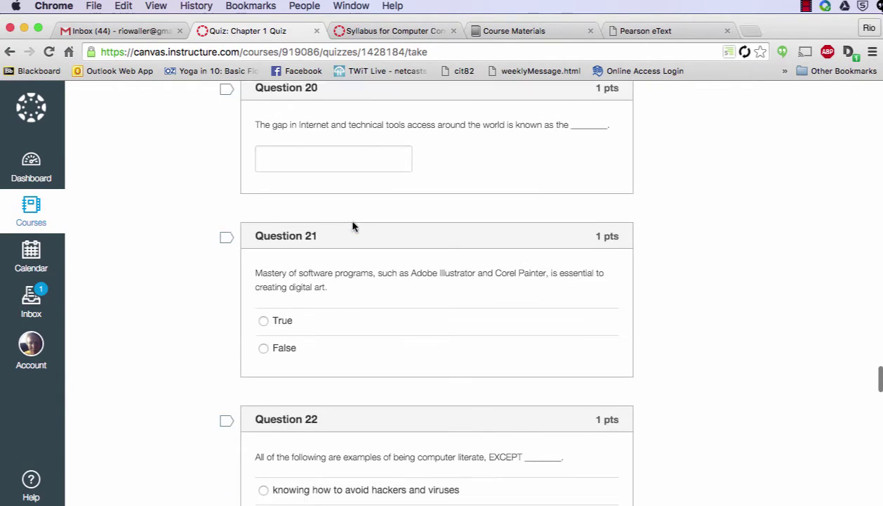
Answer Question 29 with 'A quick response code' and Question 25 with True.
scroll(353, 226, down, 17)
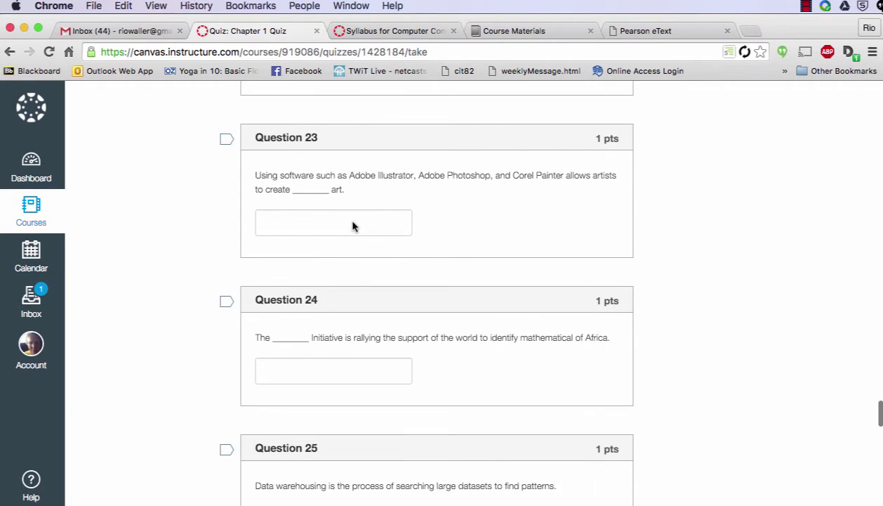
scroll(353, 225, down, 20)
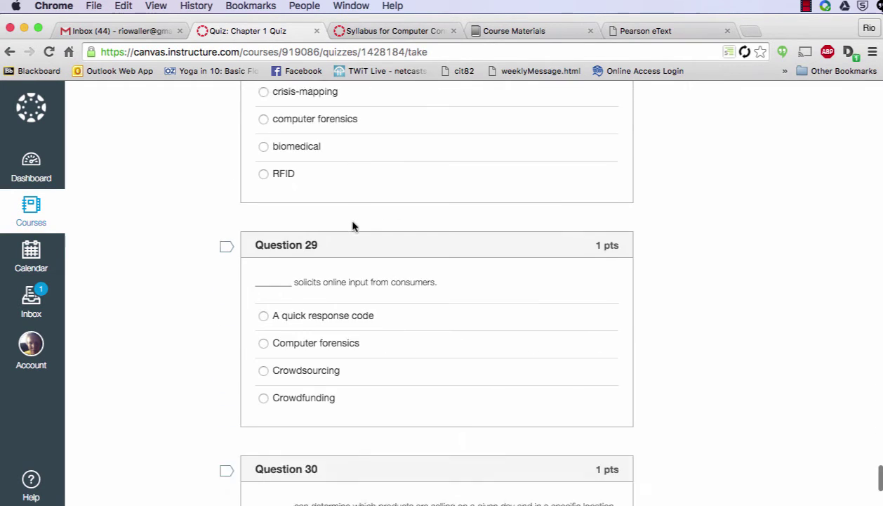
scroll(353, 225, down, 7)
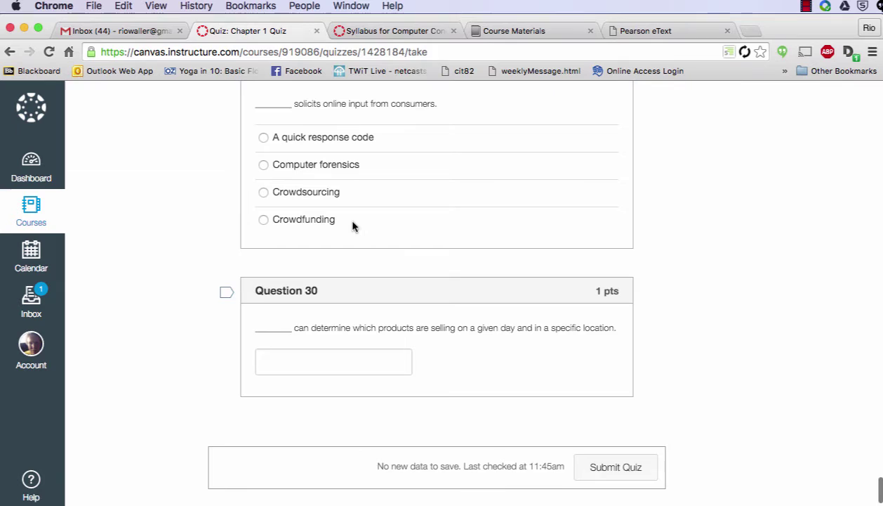
scroll(353, 225, down, 2)
scroll(353, 226, up, 3)
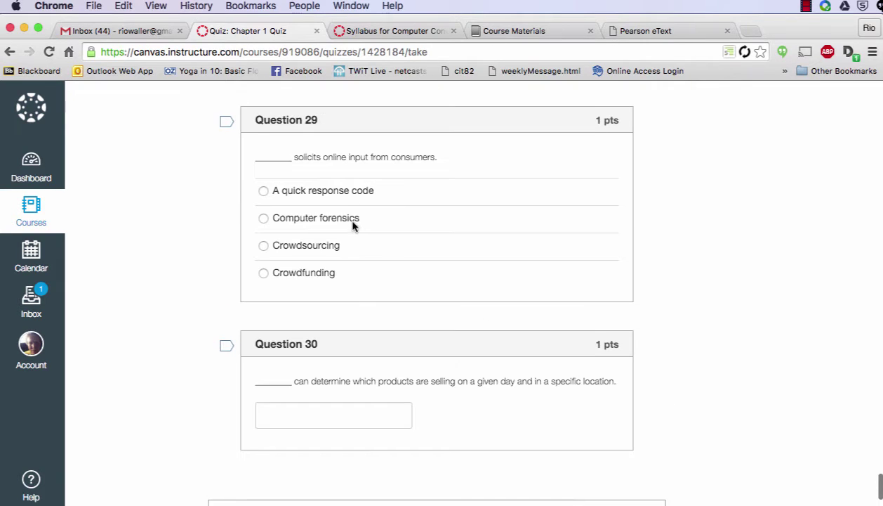
click(265, 192)
scroll(330, 223, down, 3)
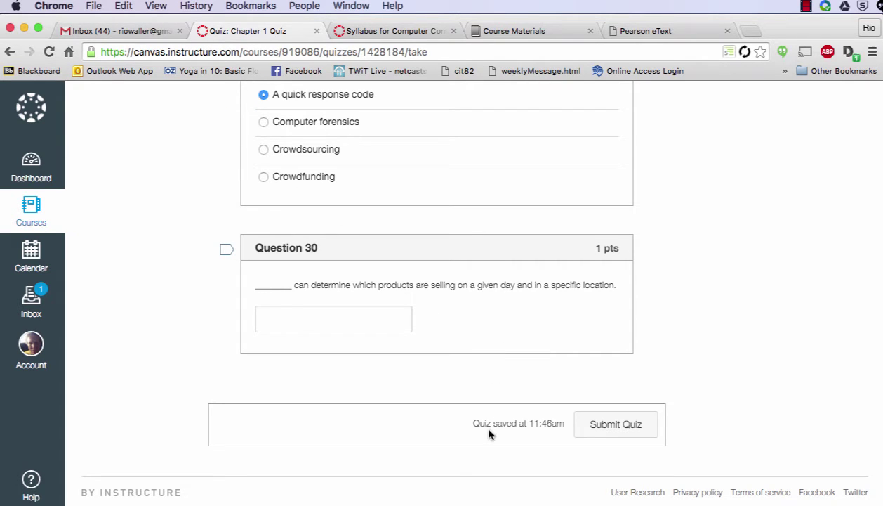
scroll(503, 428, up, 15)
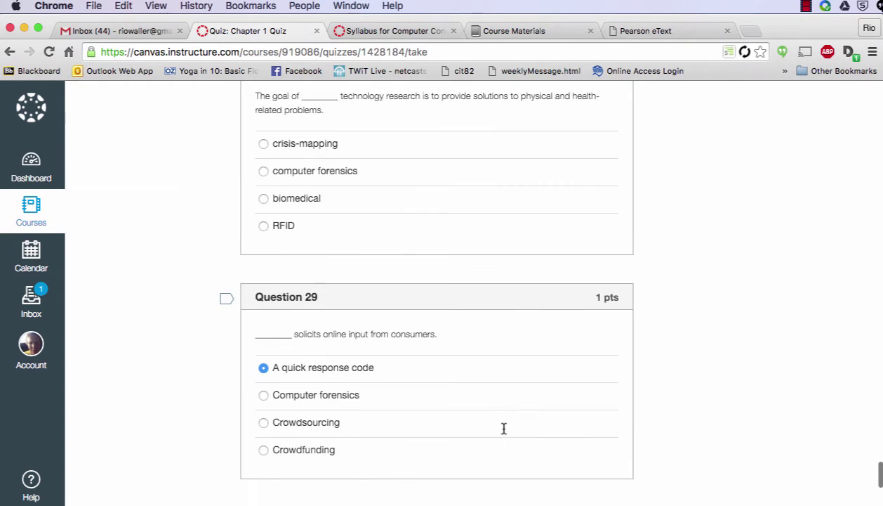
scroll(503, 428, up, 3)
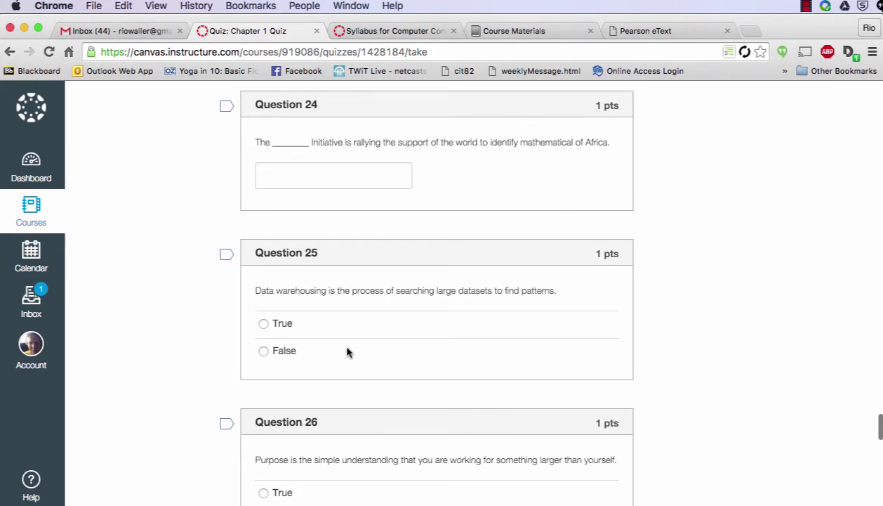
click(264, 324)
Answer Question 22 with 'knowing how to avoid hackers and viruses'.
scroll(380, 330, up, 20)
click(264, 348)
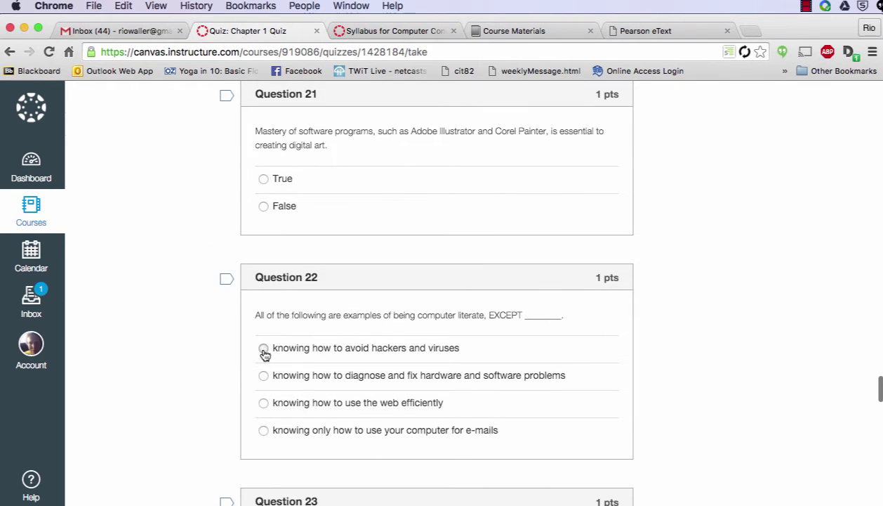
click(264, 178)
scroll(505, 230, down, 20)
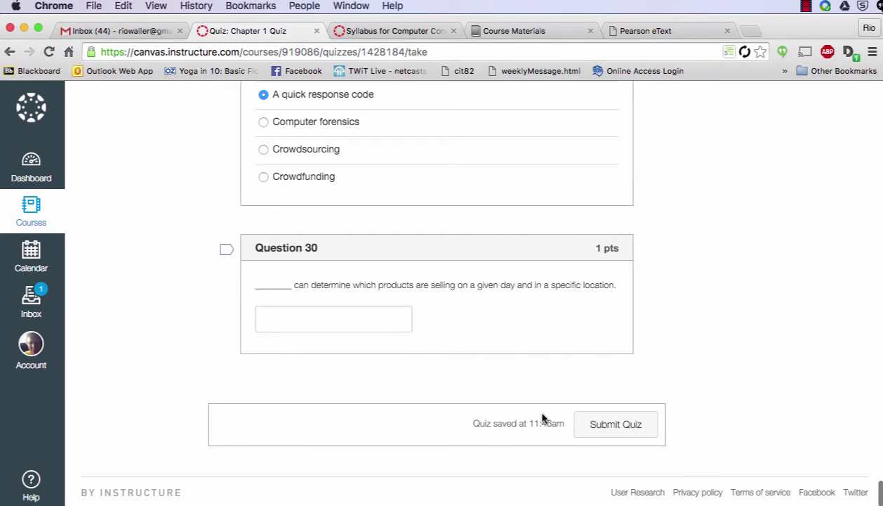
scroll(540, 415, up, 20)
scroll(542, 418, up, 20)
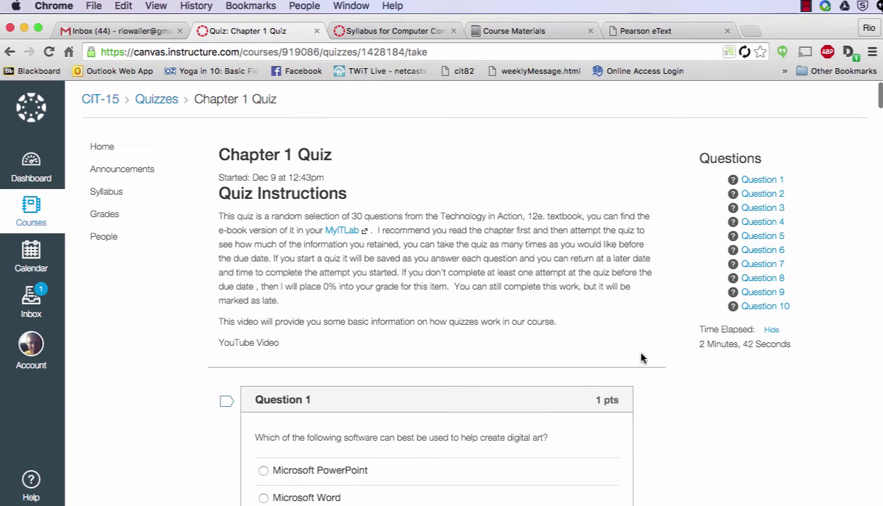
Answer Question 1 with Microsoft PowerPoint and Question 2 with True.
click(264, 470)
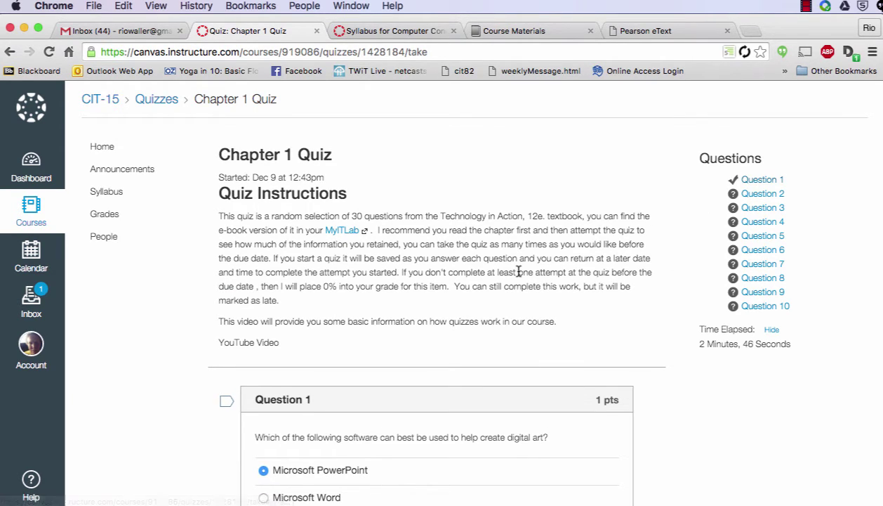
scroll(518, 271, down, 1)
scroll(335, 393, down, 7)
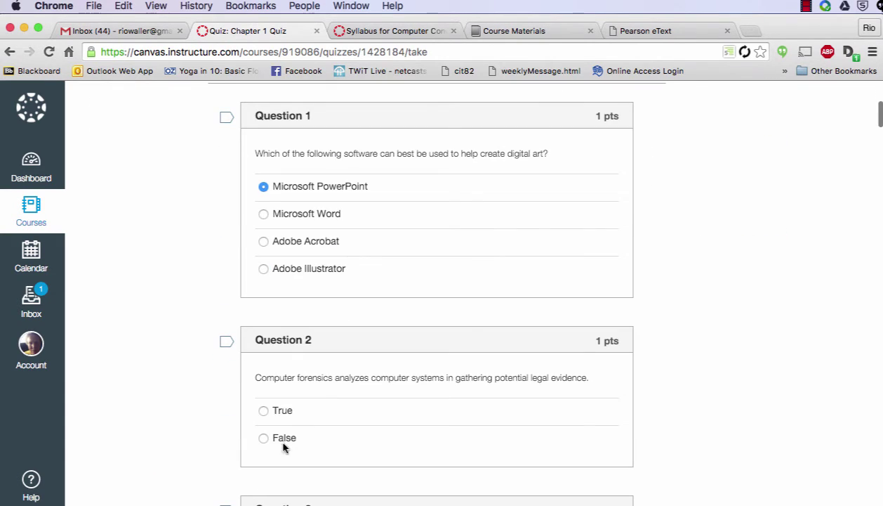
click(264, 410)
Scroll down through the remaining quiz questions, then jump back to the top.
scroll(554, 387, up, 8)
scroll(784, 259, down, 10)
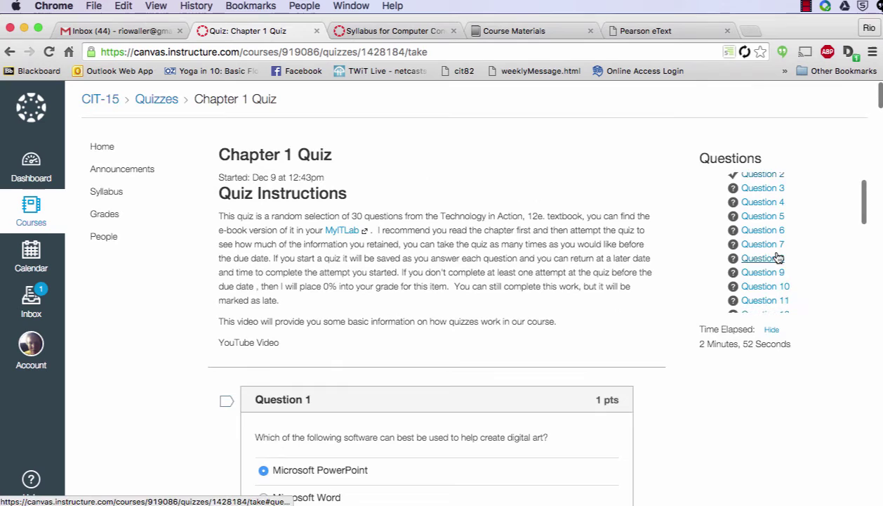
scroll(776, 258, down, 3)
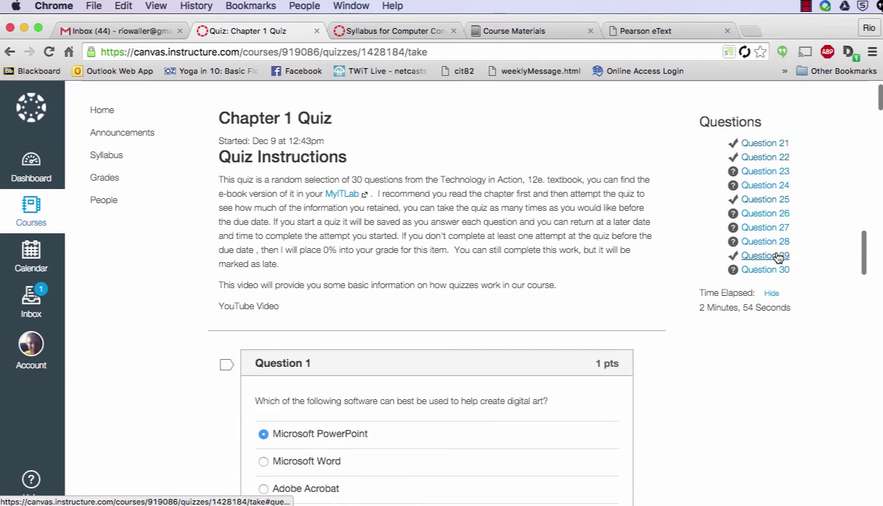
scroll(775, 256, up, 12)
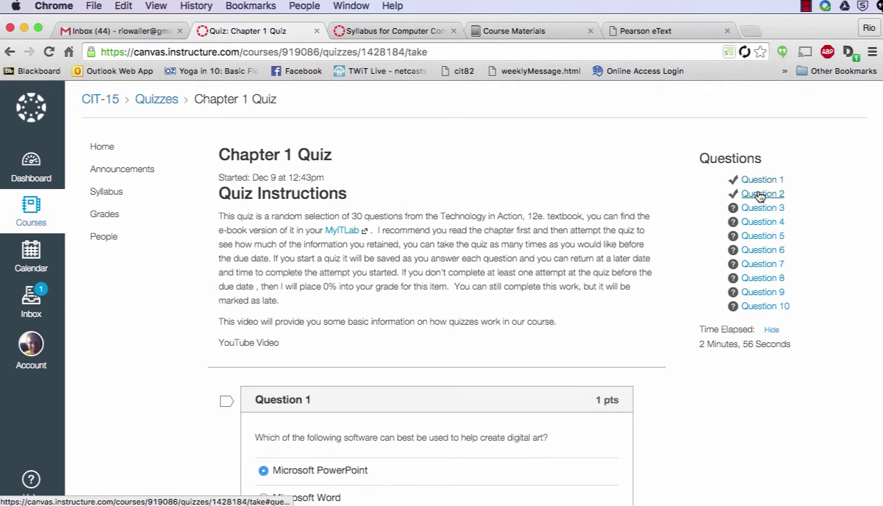
scroll(513, 299, down, 1)
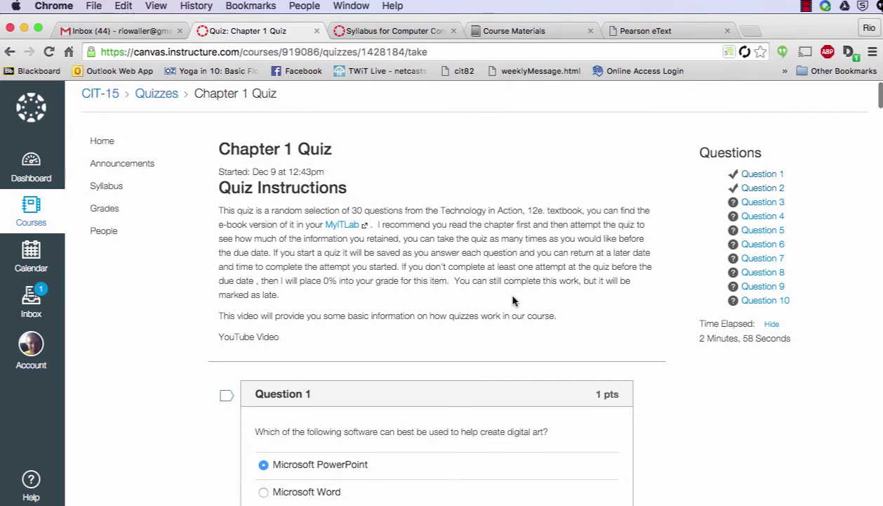
scroll(455, 342, down, 2)
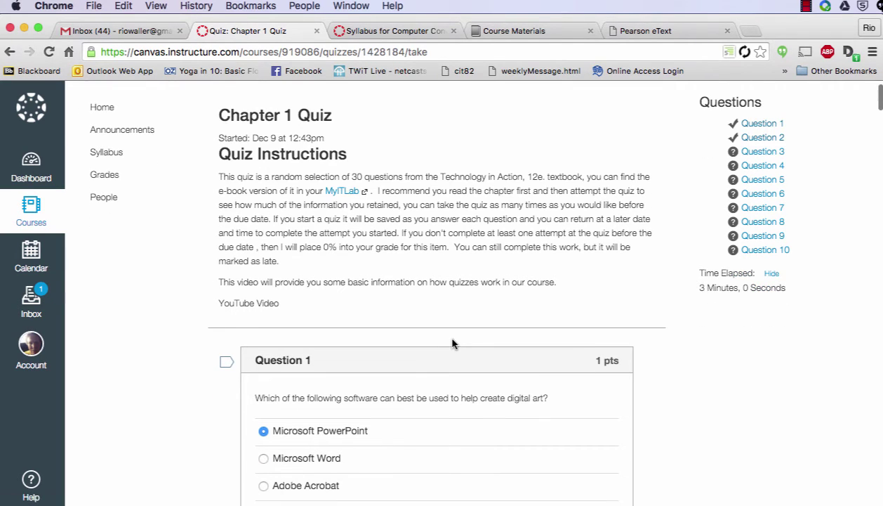
scroll(452, 344, down, 15)
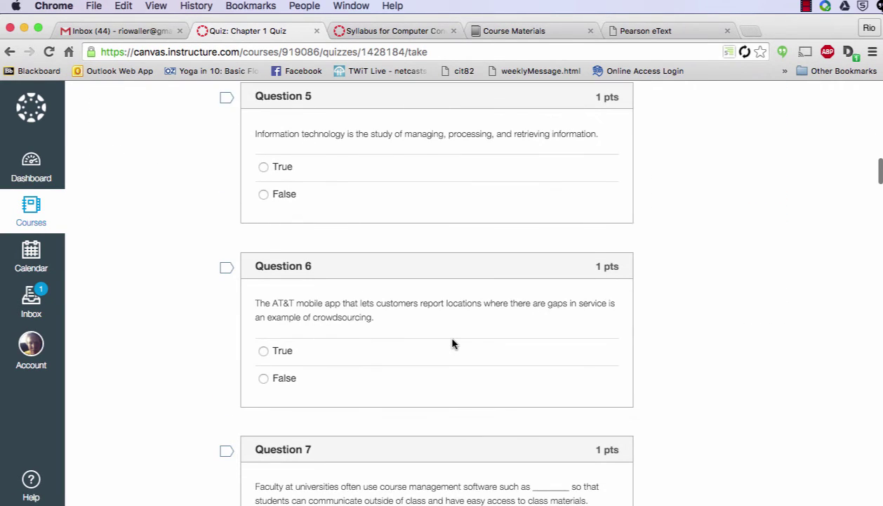
scroll(452, 344, down, 5)
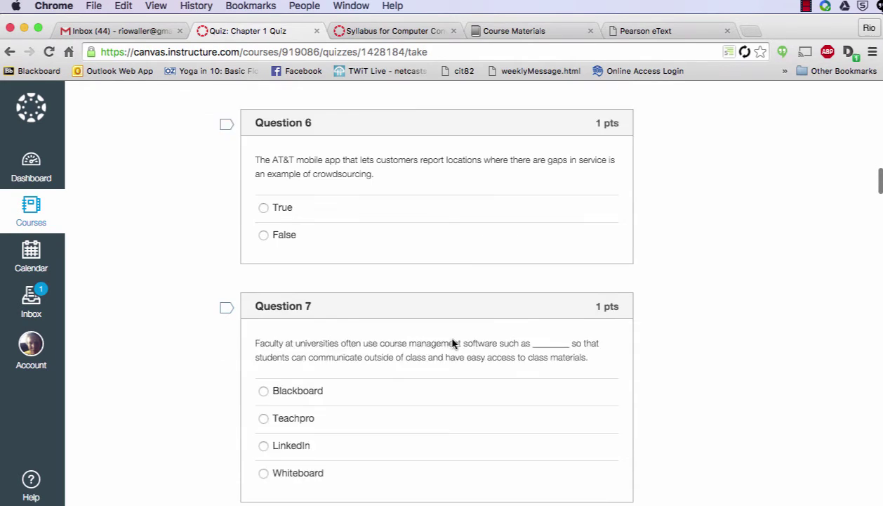
scroll(453, 343, down, 1)
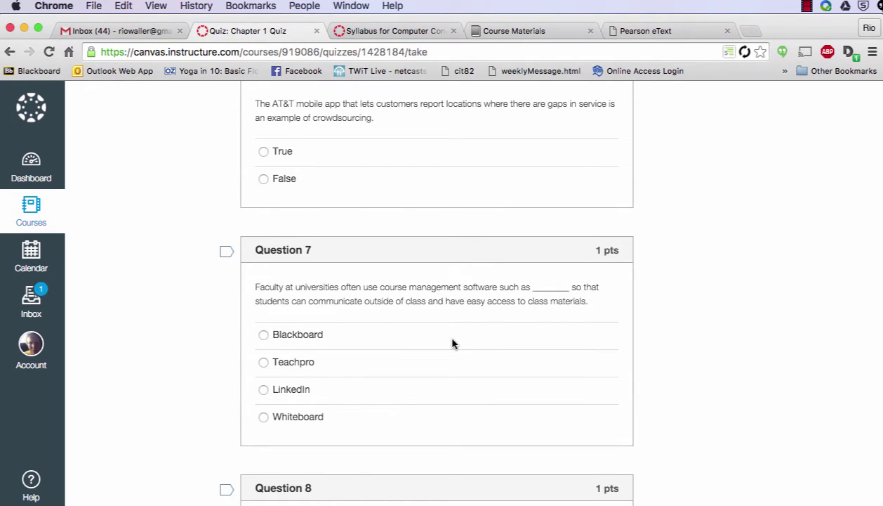
scroll(452, 343, down, 14)
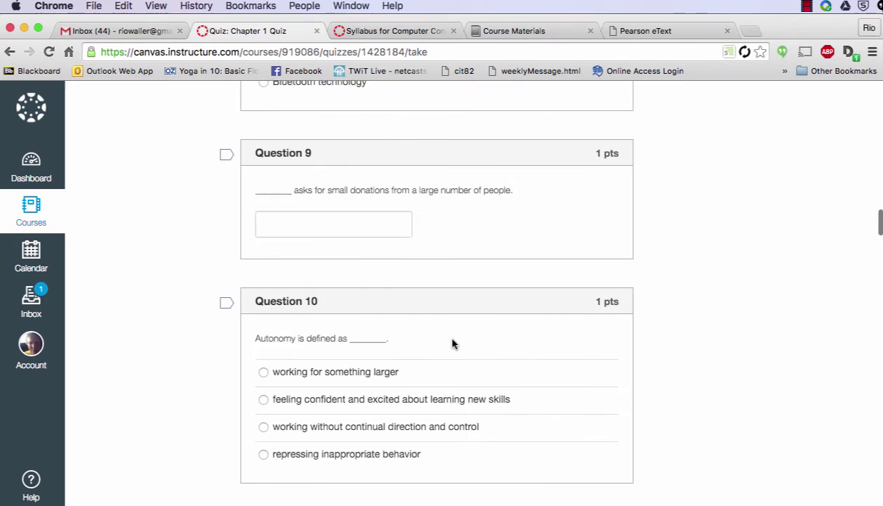
key(Home)
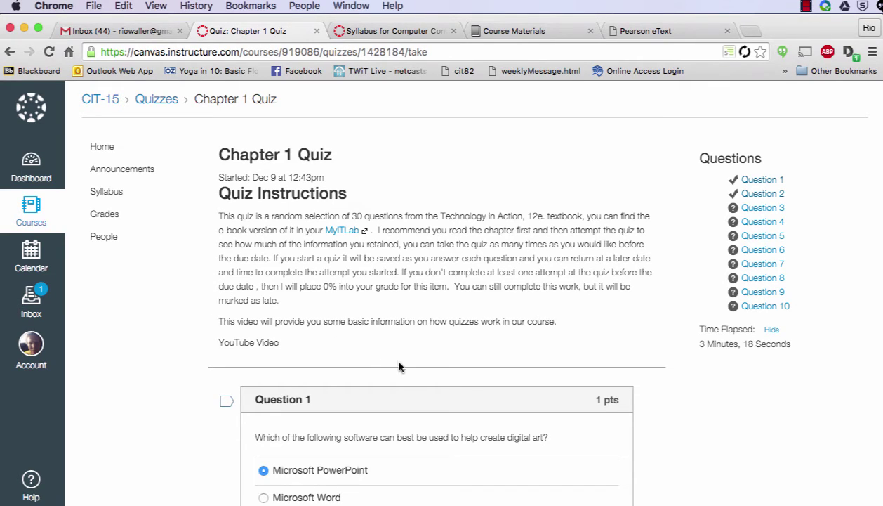
Leave the unfinished quiz for the course home, confirm the prompt, and go to Grades.
click(92, 147)
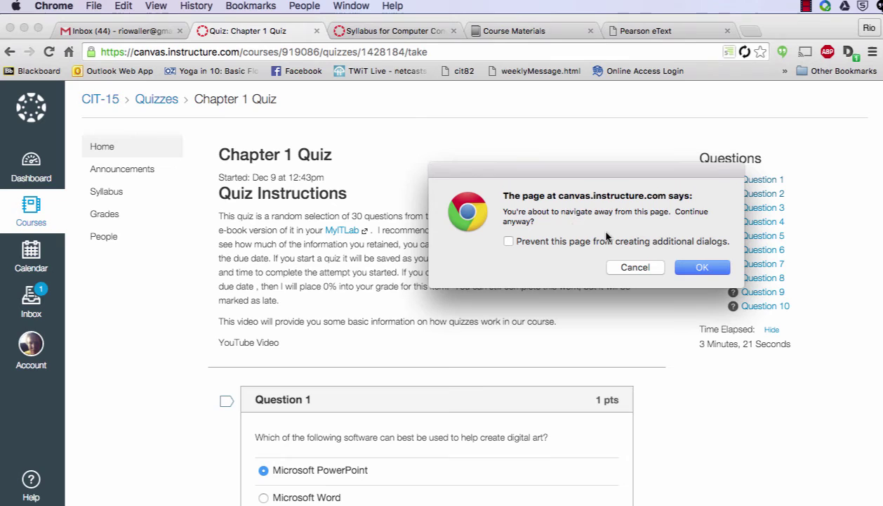
click(700, 269)
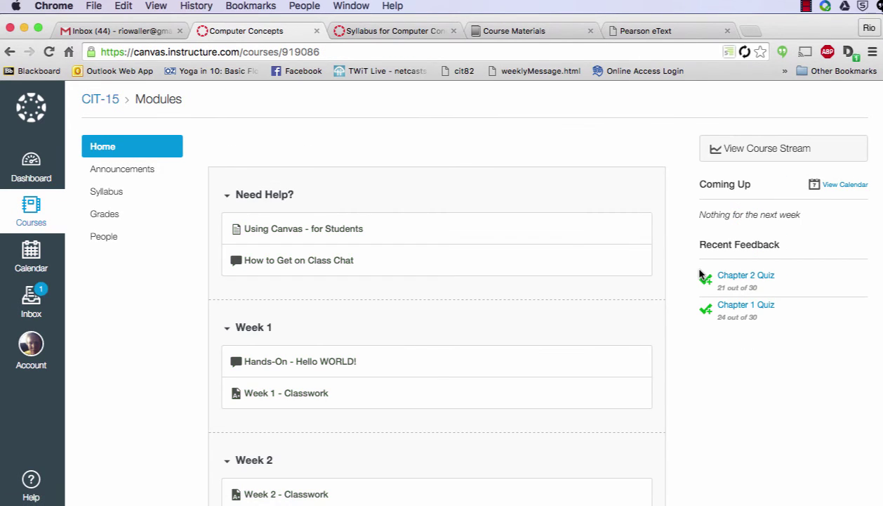
click(101, 221)
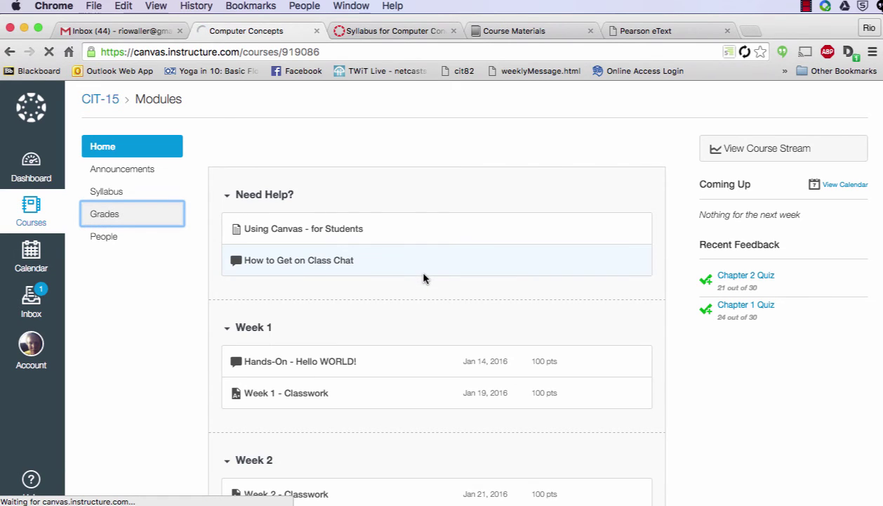
Open the Chapter 1 Quiz submission details from Grades and check its 24/30 attempt history.
scroll(424, 278, down, 1)
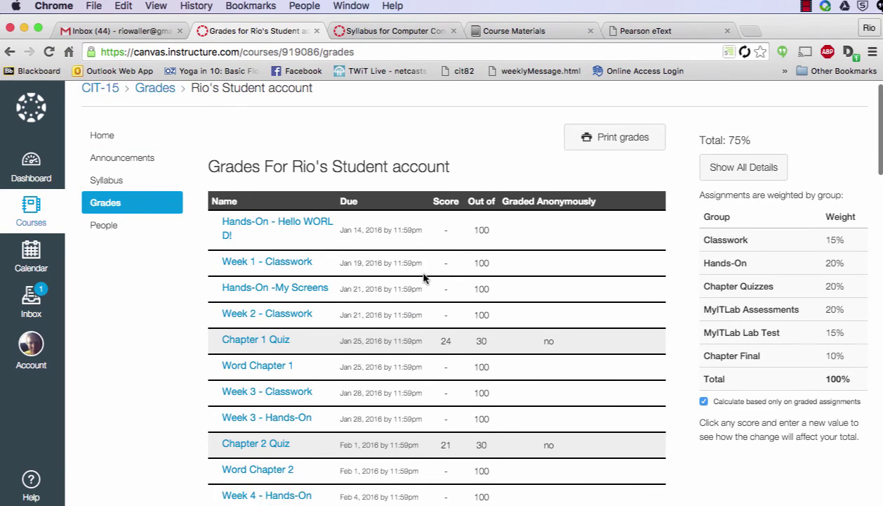
click(281, 328)
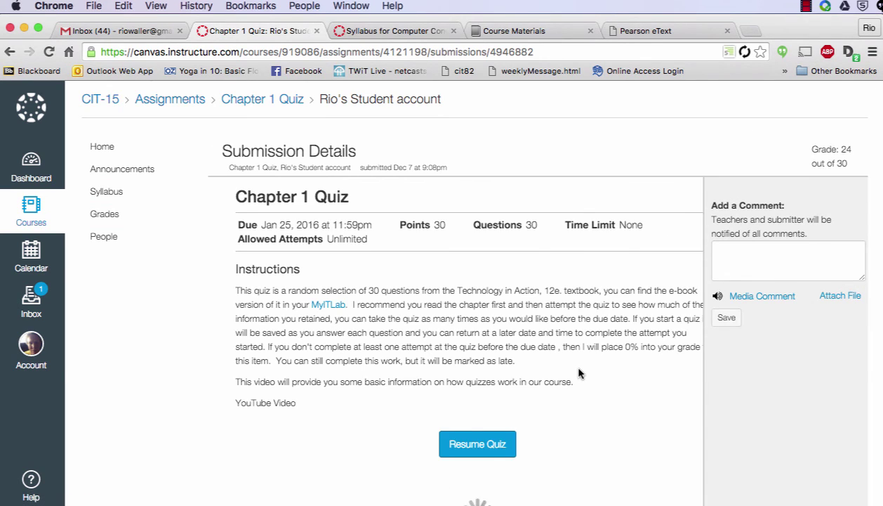
scroll(579, 373, down, 5)
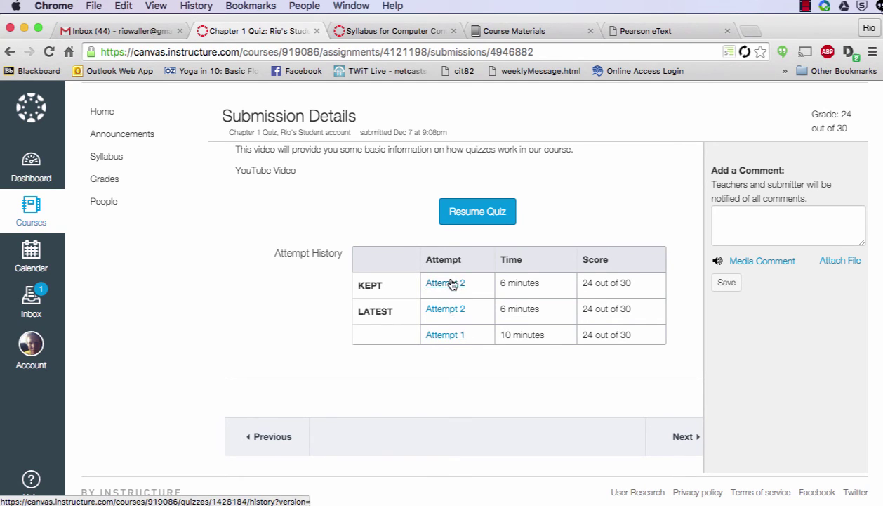
scroll(477, 318, up, 5)
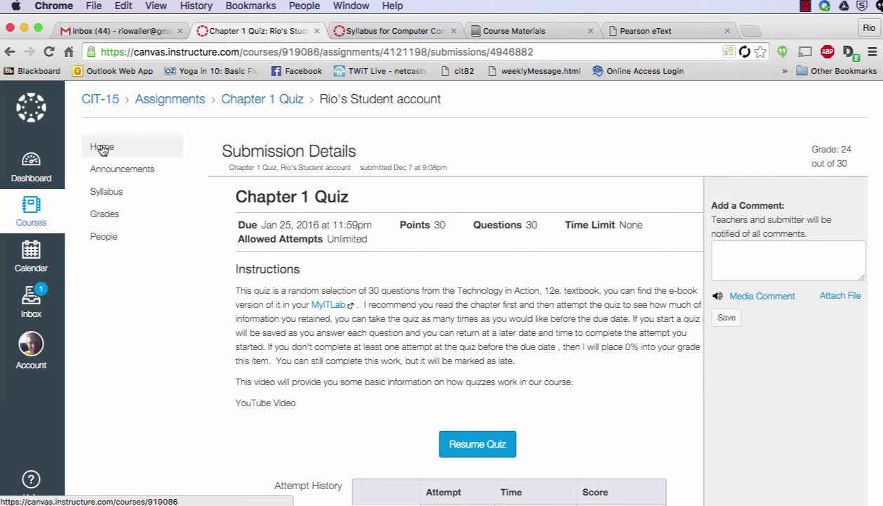
From the course home modules, open the Chapter 1 Quiz and resume the saved attempt.
mouse_move(316, 225)
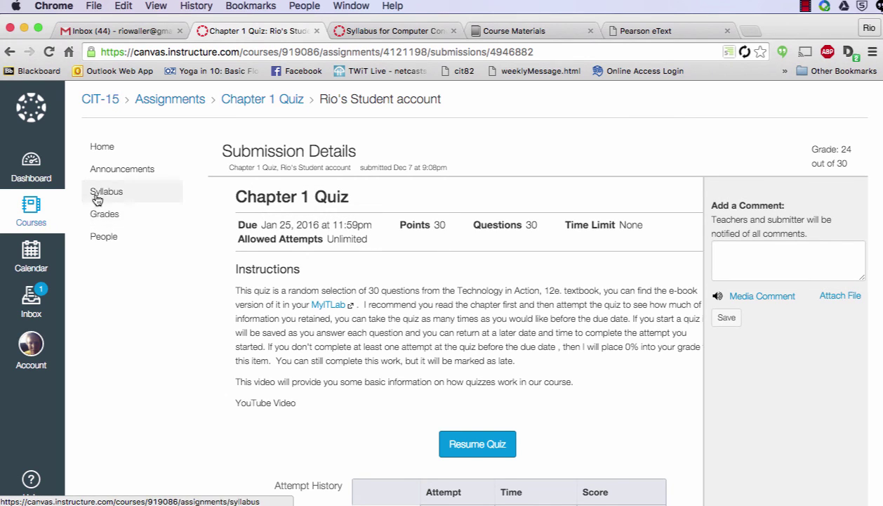
click(100, 150)
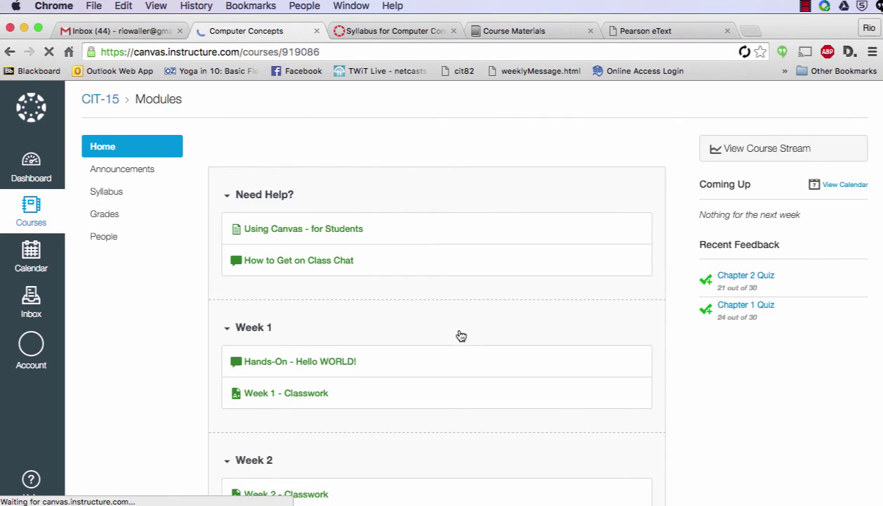
scroll(461, 336, down, 3)
scroll(461, 336, down, 3)
click(267, 271)
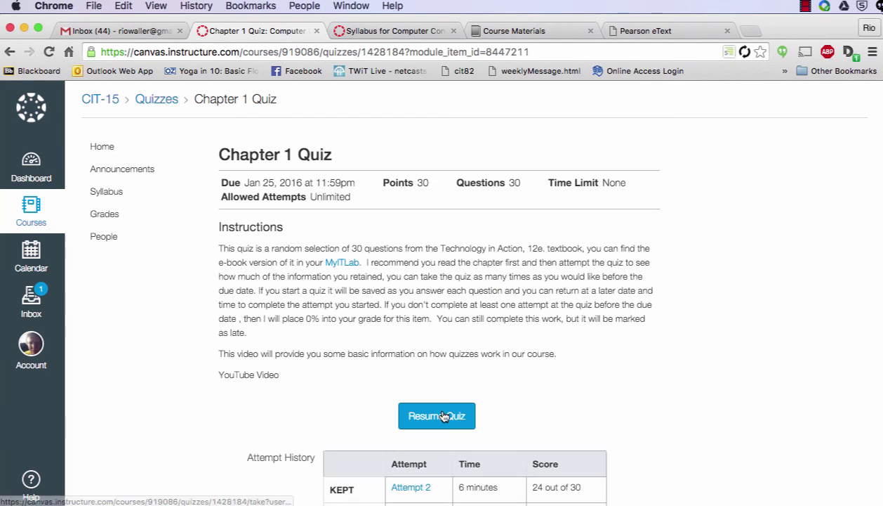
scroll(541, 413, down, 1)
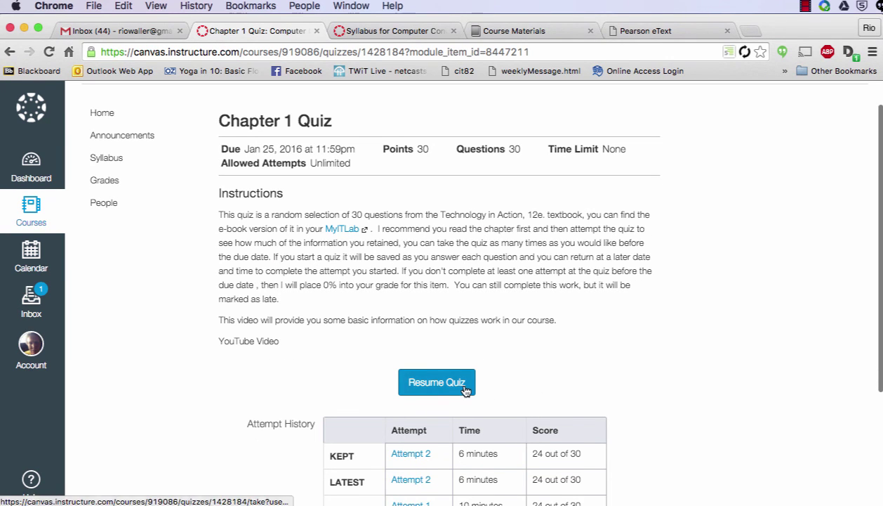
click(465, 389)
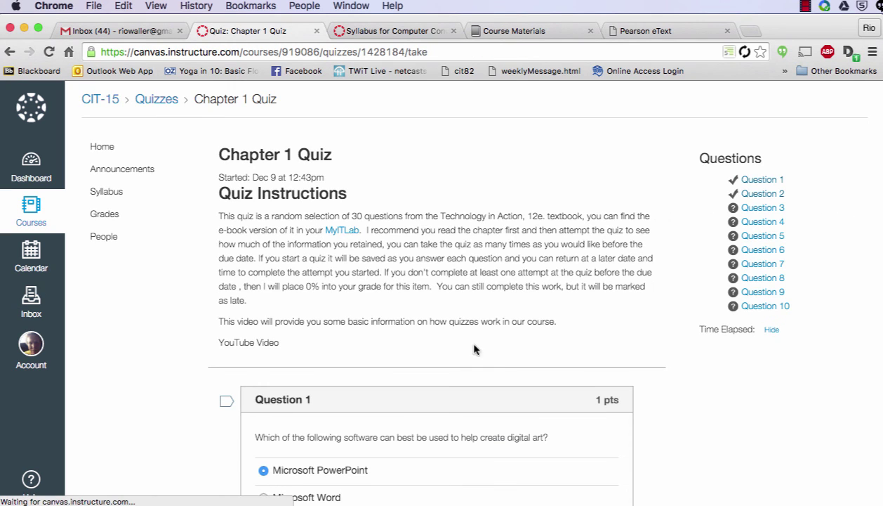
scroll(505, 312, down, 10)
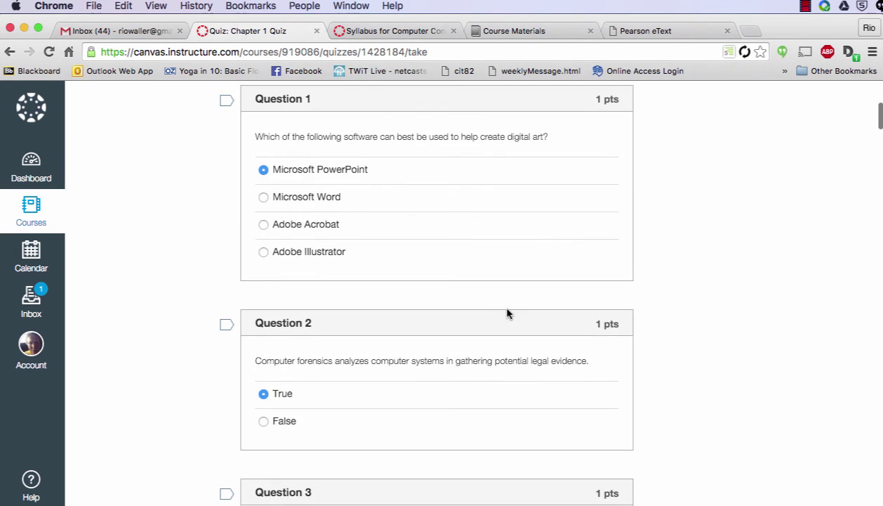
scroll(509, 314, down, 8)
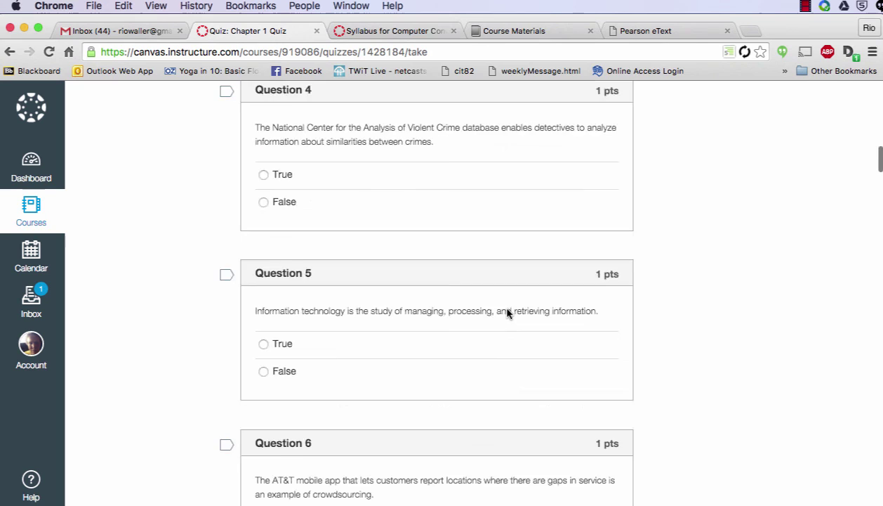
scroll(508, 313, up, 15)
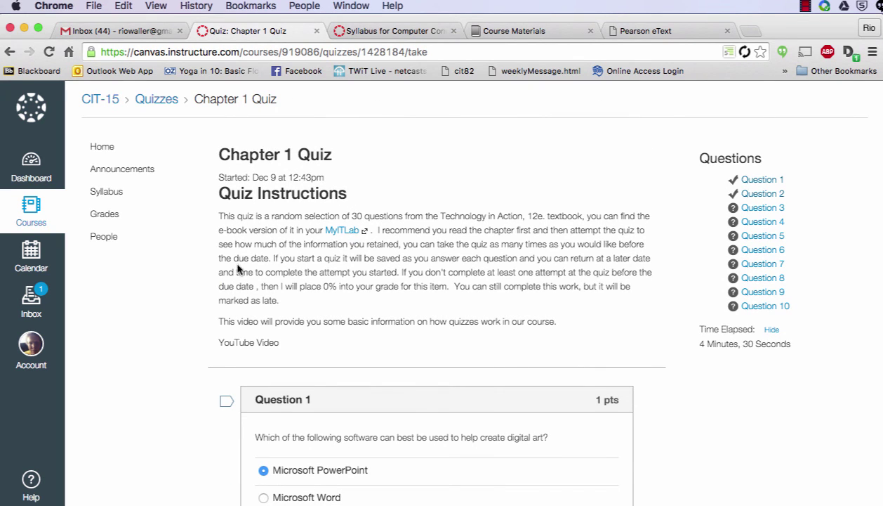